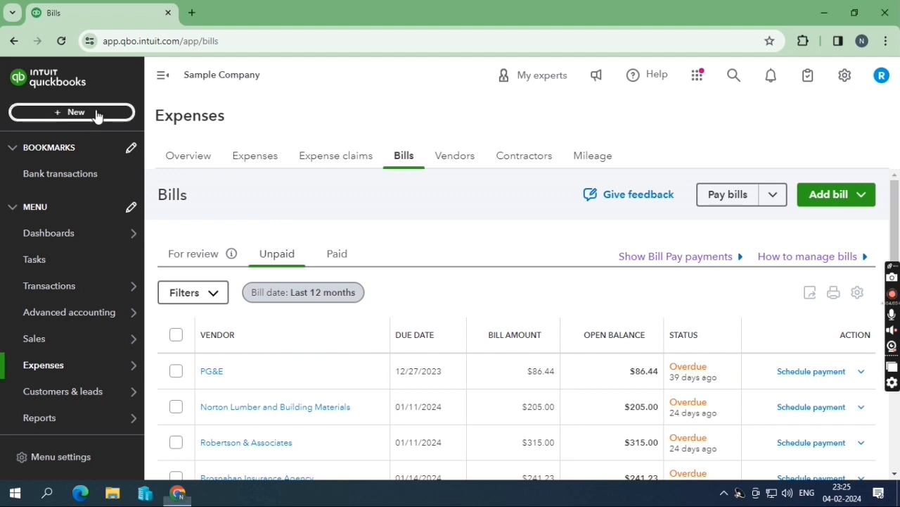
Start a new bill and add SUPPLIER 001 as a new vendor for it.
click(72, 112)
click(134, 235)
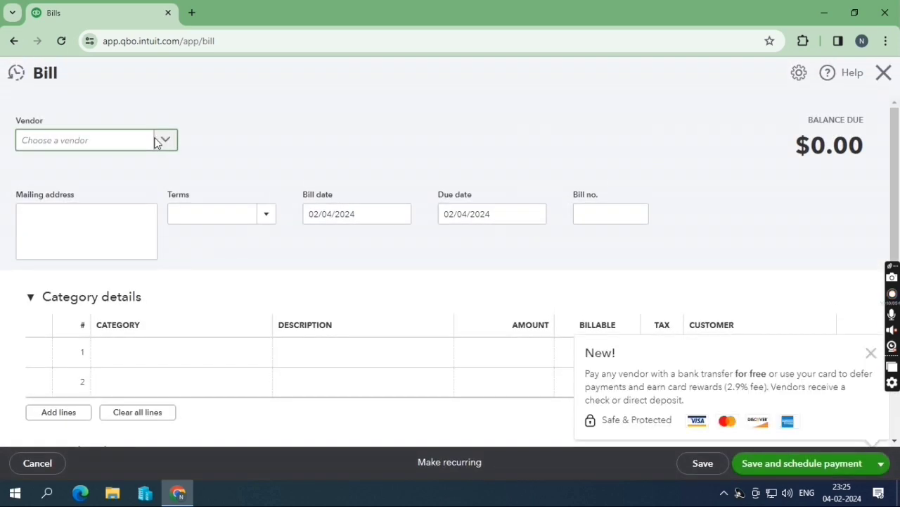
click(157, 137)
click(86, 175)
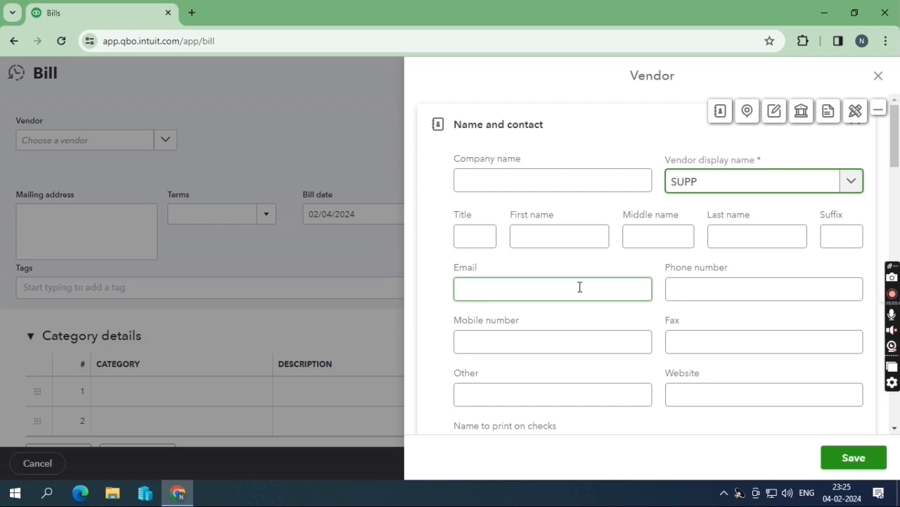
text(SUPPLIER 001)
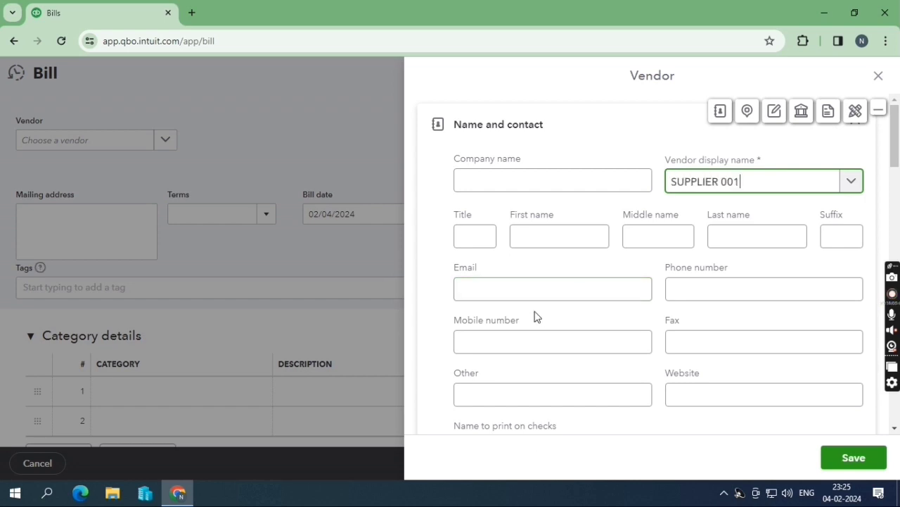
click(834, 466)
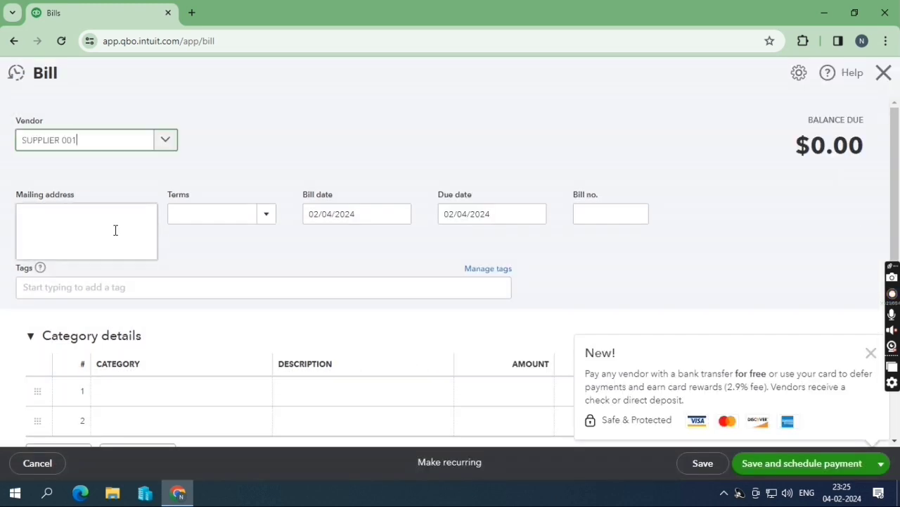
Set the bill's terms to Net 10 and its bill number to 1.
click(237, 222)
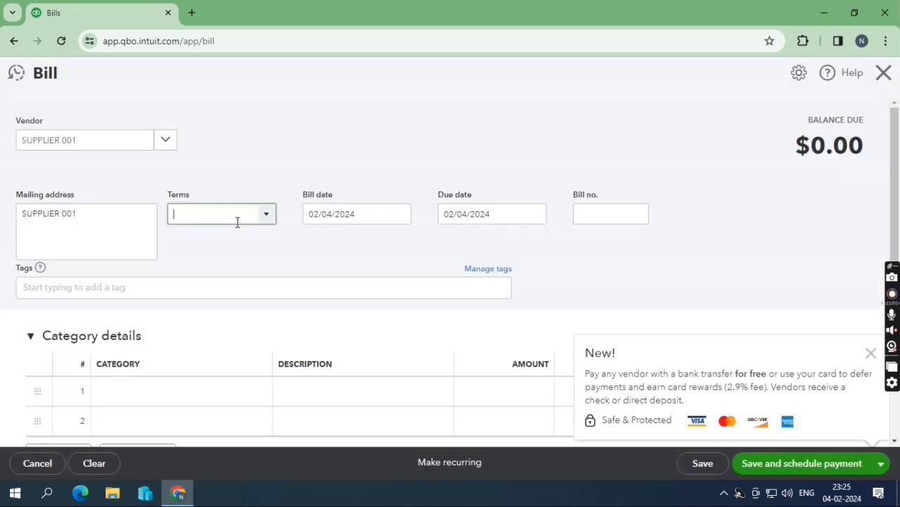
click(269, 219)
click(215, 284)
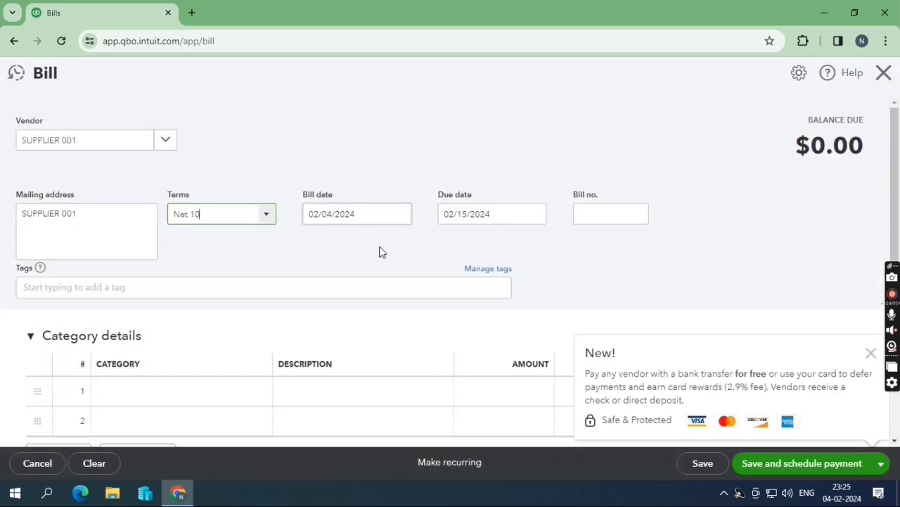
scroll(425, 212, down, 1)
click(625, 151)
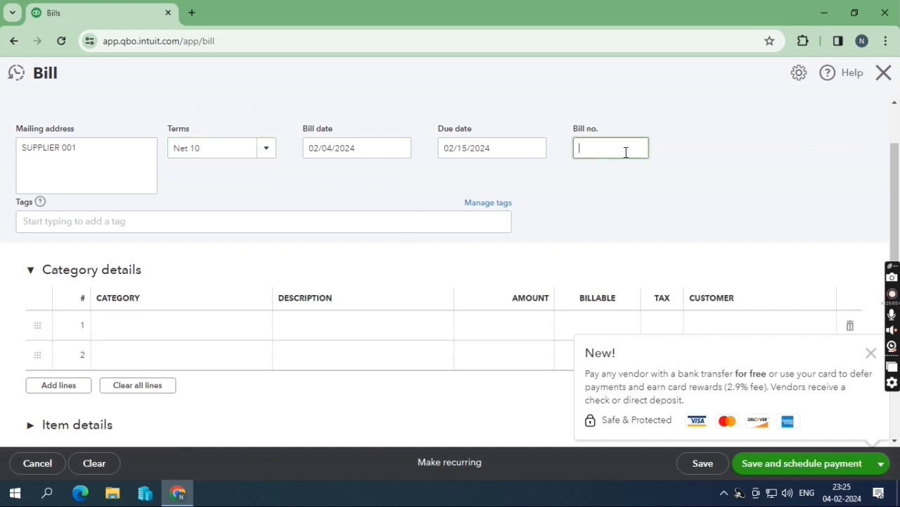
text(1)
Fill in the bill's first category line with category Purchases, description PURCHASE and amount 100.
click(155, 336)
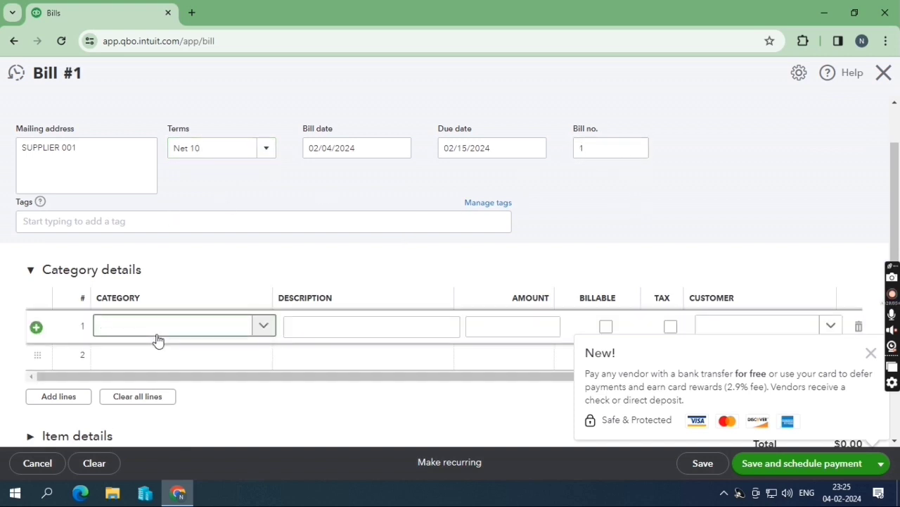
text(PUR)
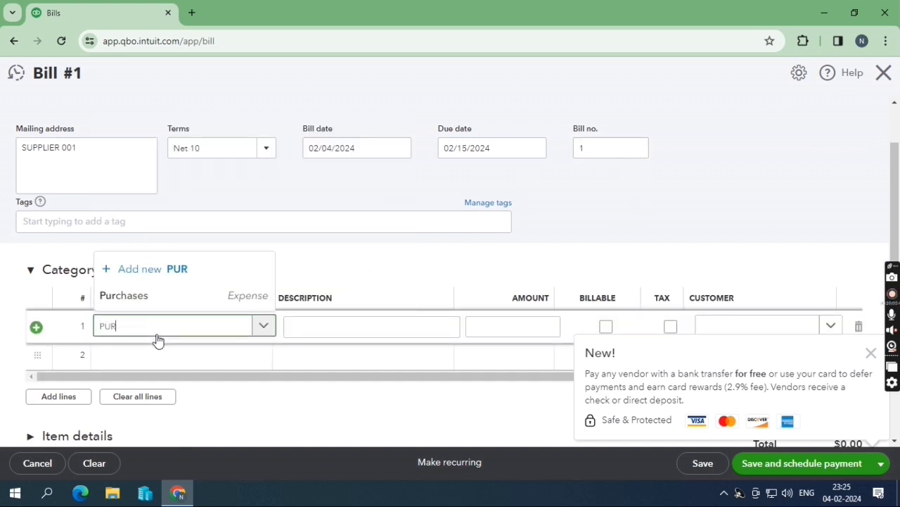
key(Down)
key(Down)
key(Tab)
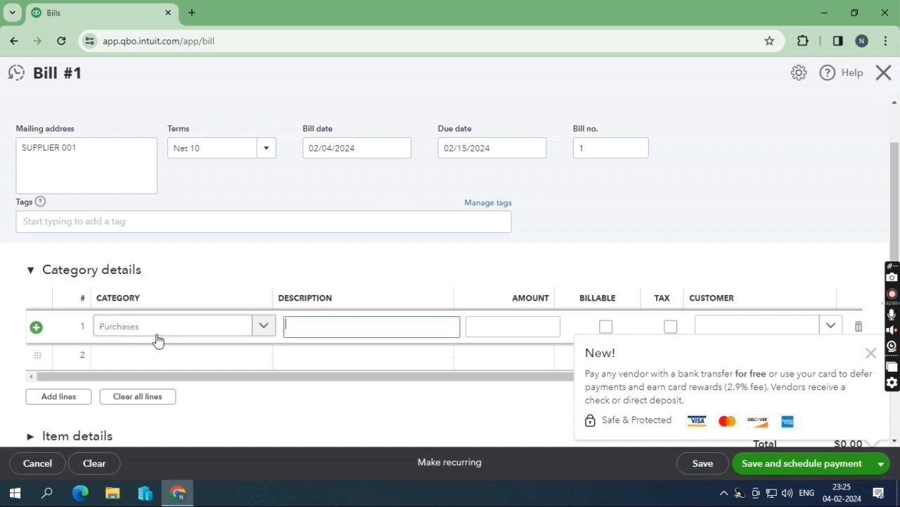
text(PURCHASE)
key(Tab)
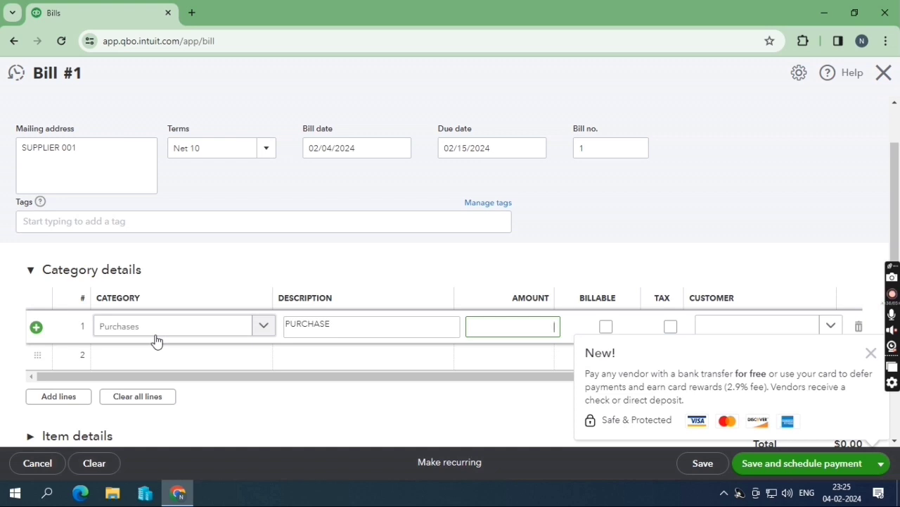
key(Tab)
Dismiss the payment promotion notice, then save and close the bill.
scroll(340, 247, down, 3)
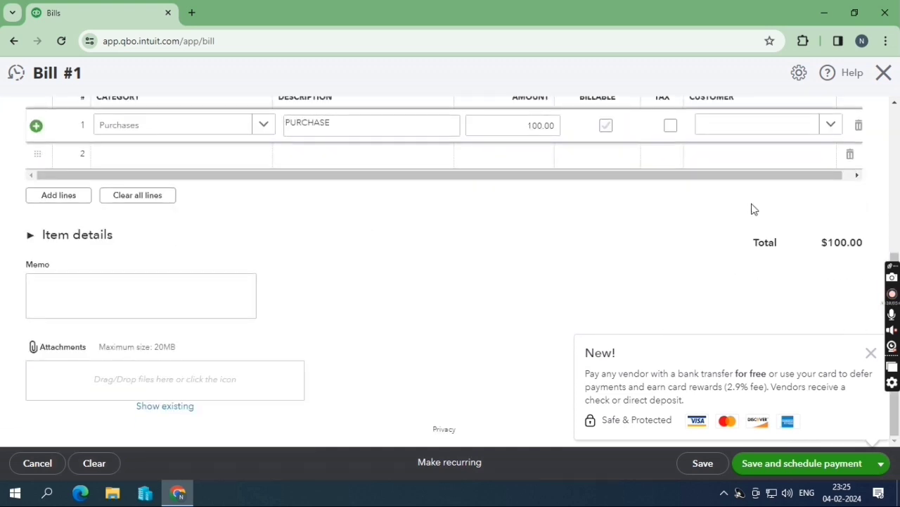
click(870, 352)
scroll(730, 287, up, 3)
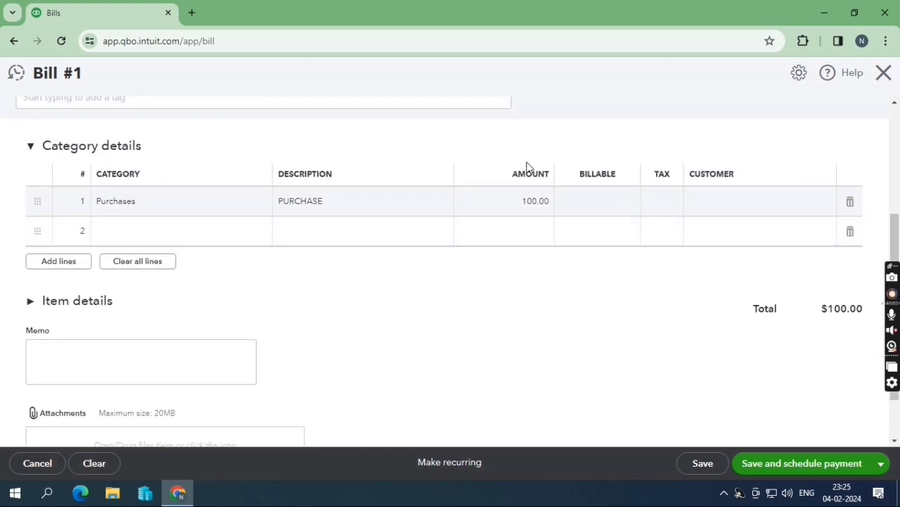
scroll(527, 169, down, 1)
scroll(478, 304, down, 1)
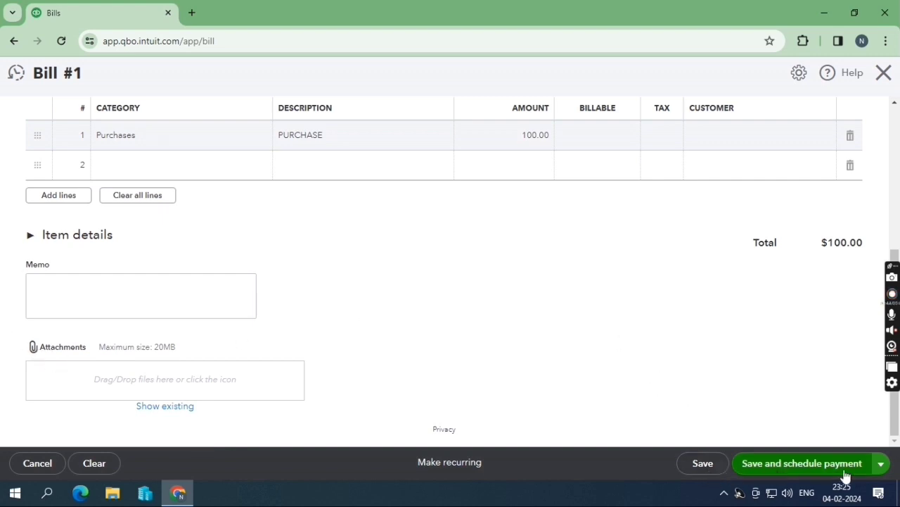
click(881, 466)
click(826, 441)
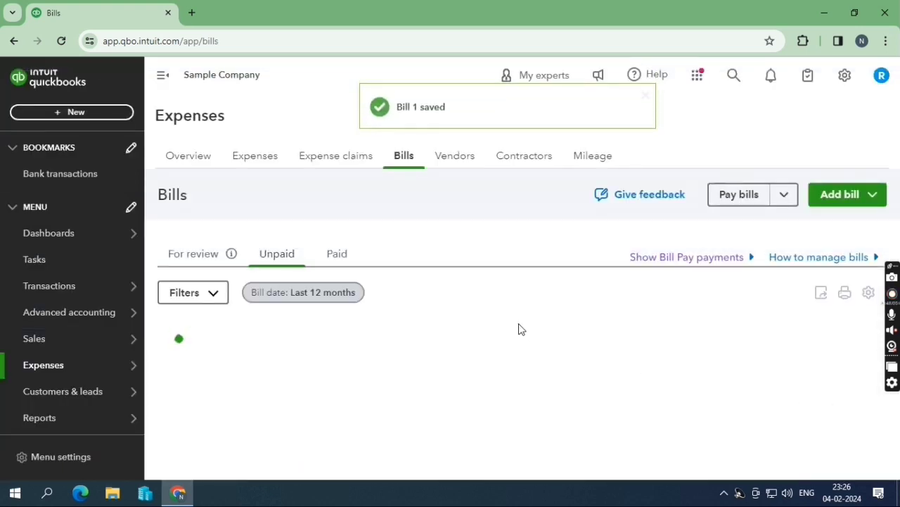
scroll(496, 430, down, 2)
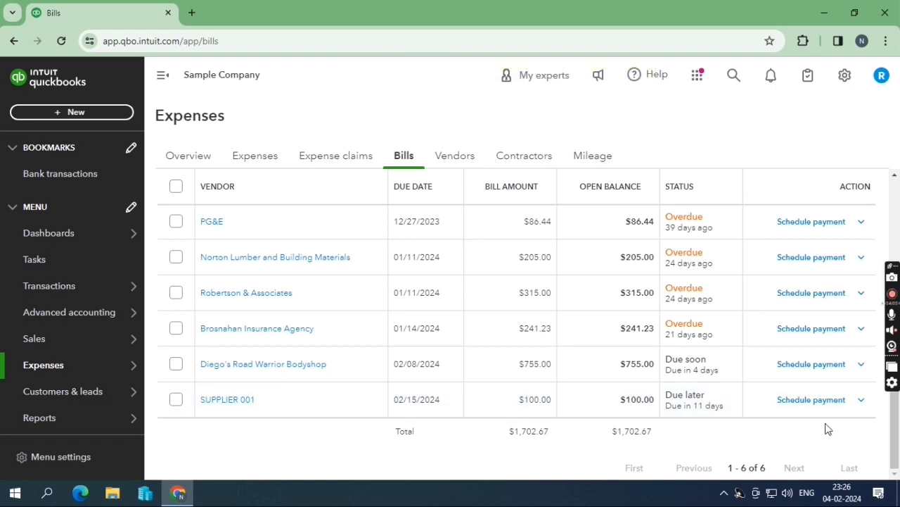
click(861, 399)
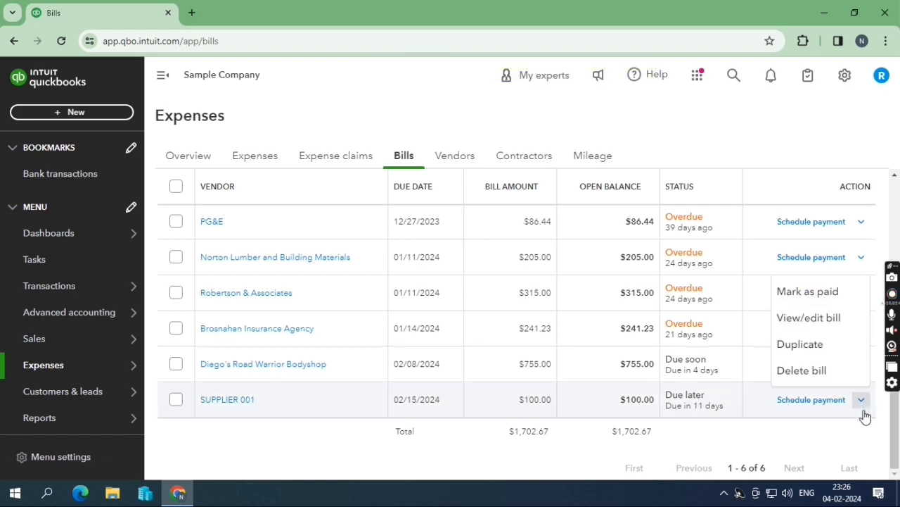
click(772, 436)
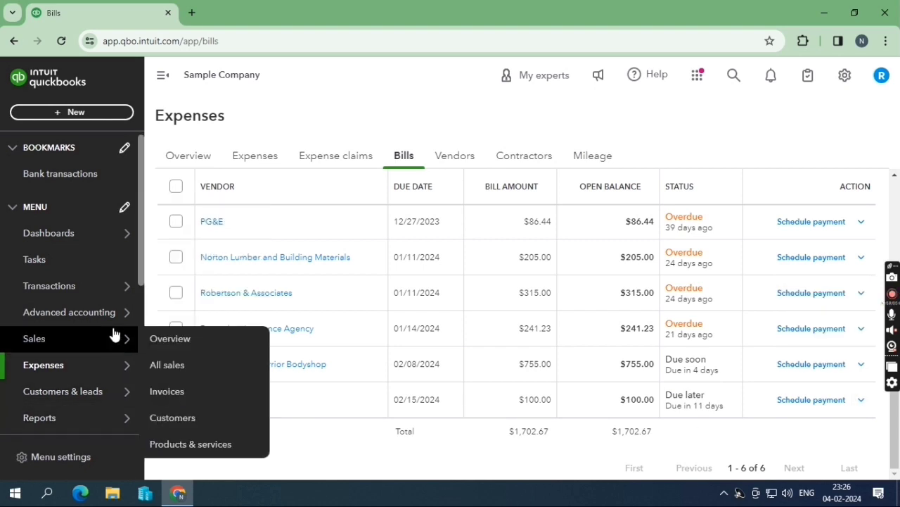
click(115, 113)
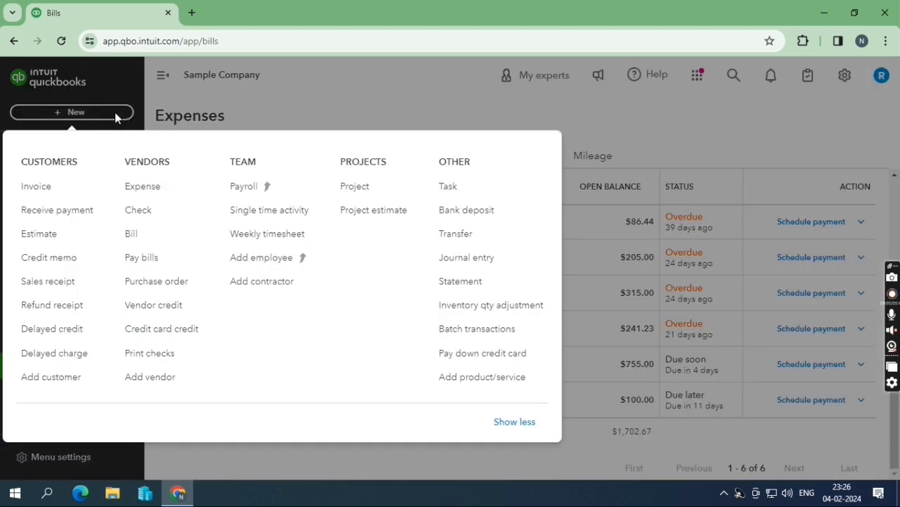
click(308, 118)
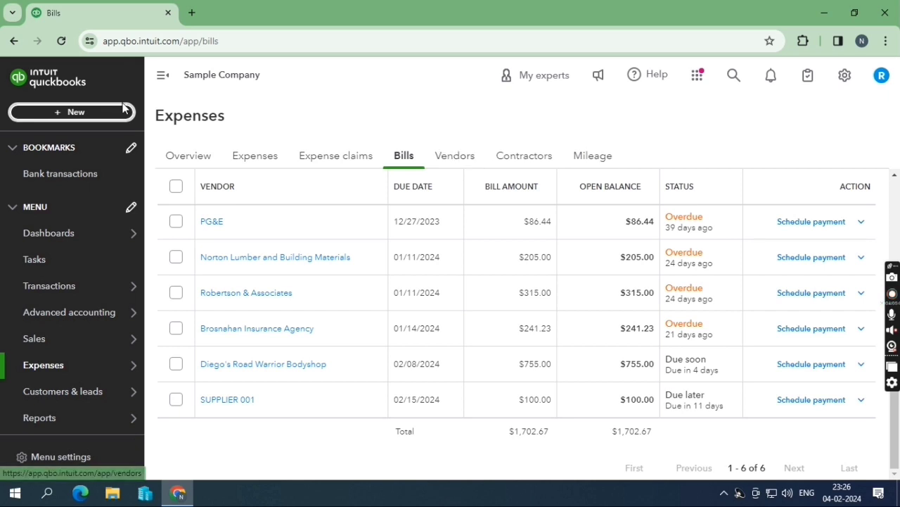
Open SUPPLIER 001's record from the vendor list and check which new transaction types it offers.
click(470, 160)
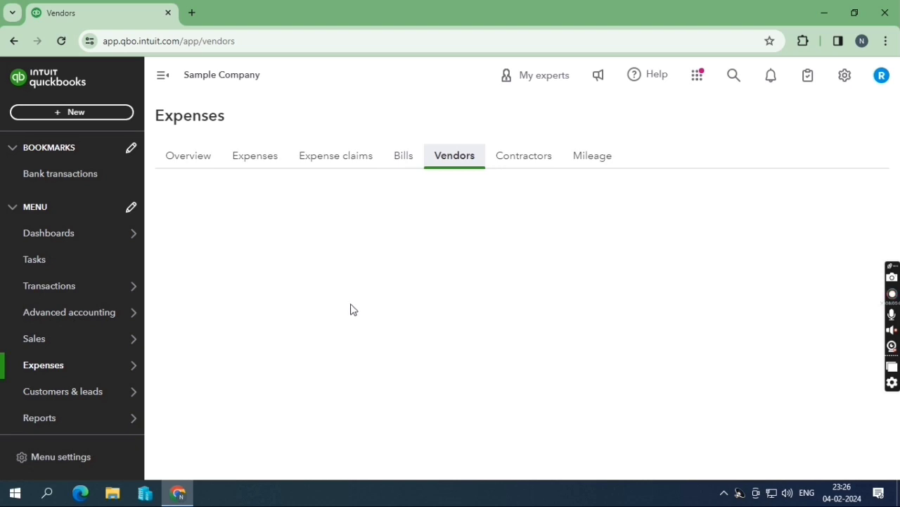
scroll(291, 331, down, 10)
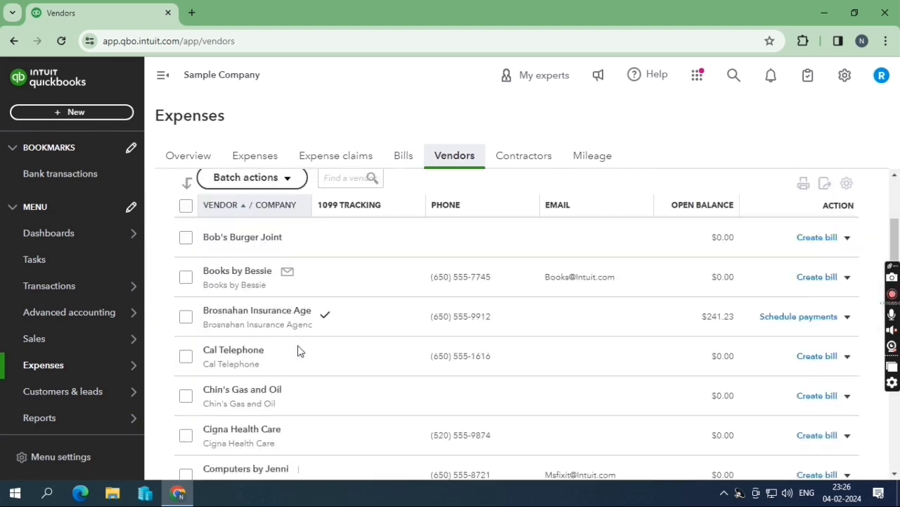
scroll(288, 359, down, 10)
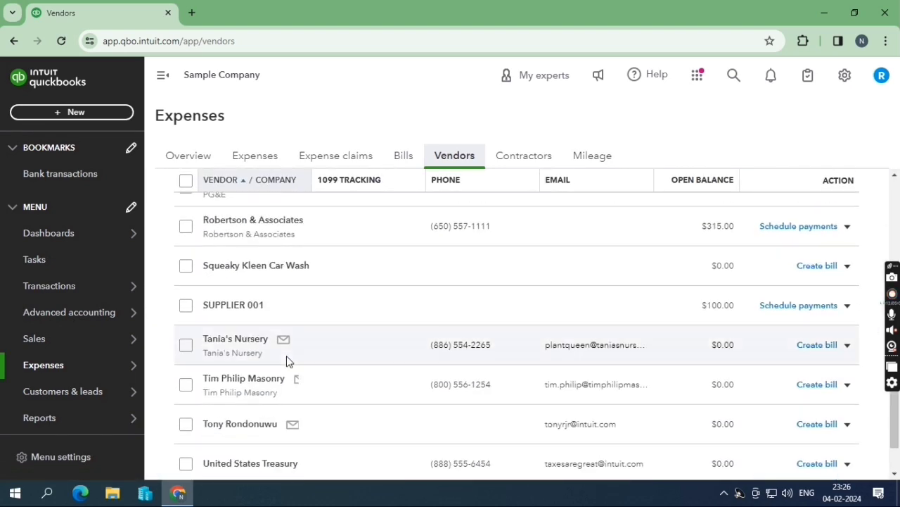
scroll(253, 253, down, 2)
click(255, 240)
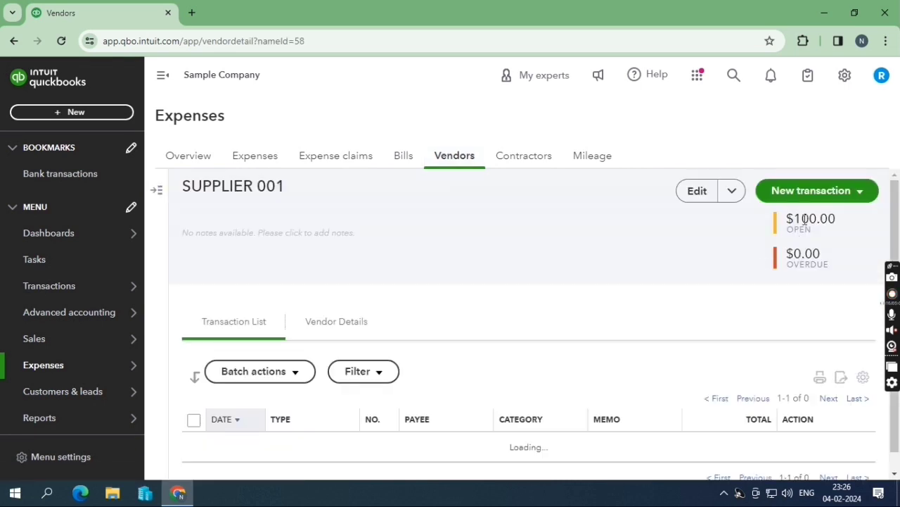
click(842, 192)
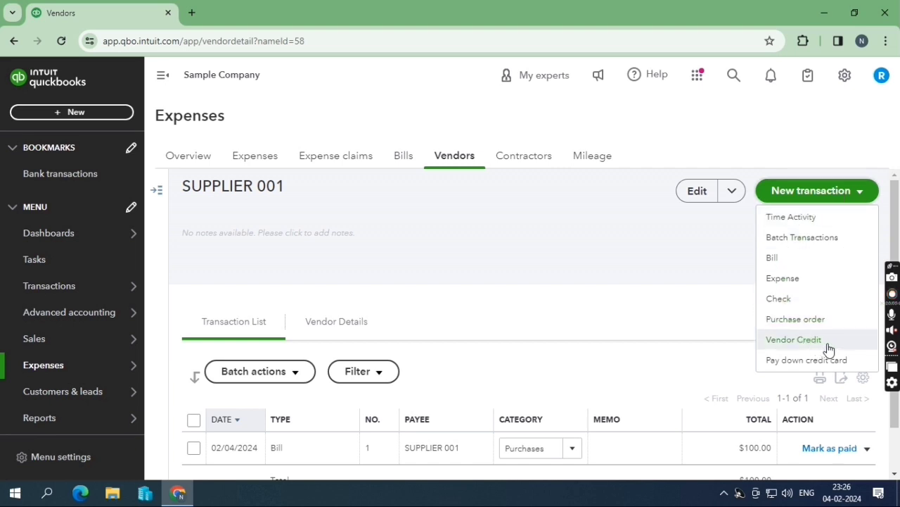
click(602, 335)
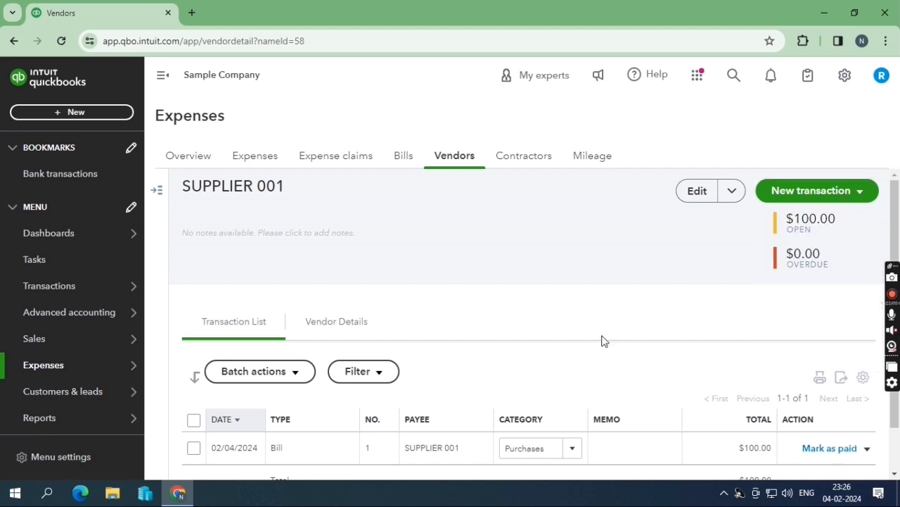
Start a new vendor credit and choose SUPPLIER 001 as its vendor.
click(90, 116)
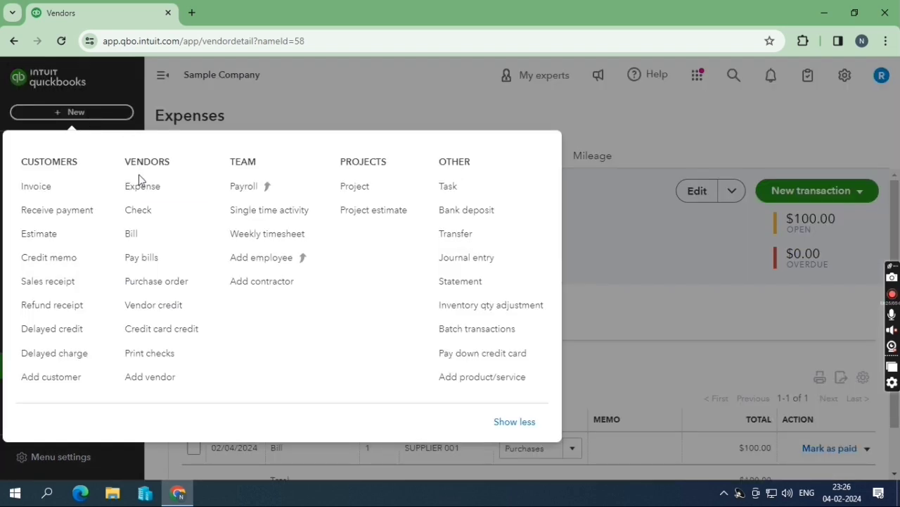
click(162, 307)
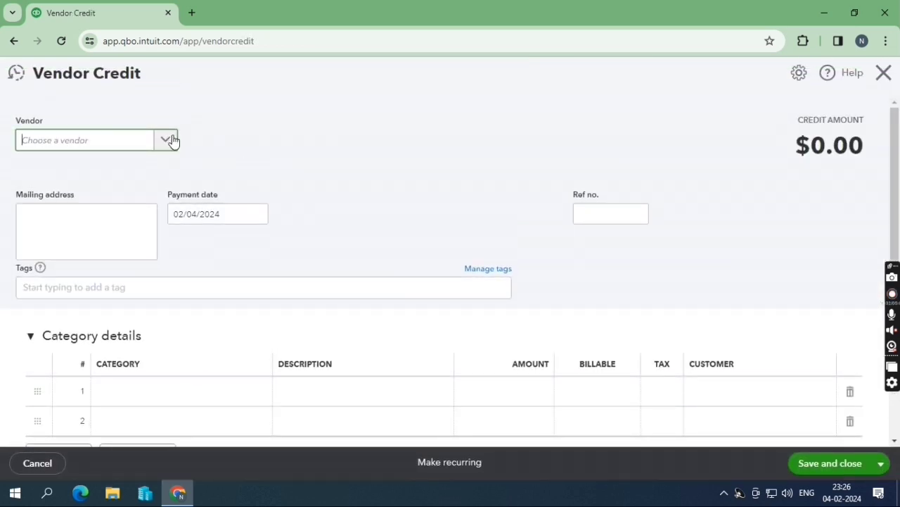
click(173, 141)
text(S)
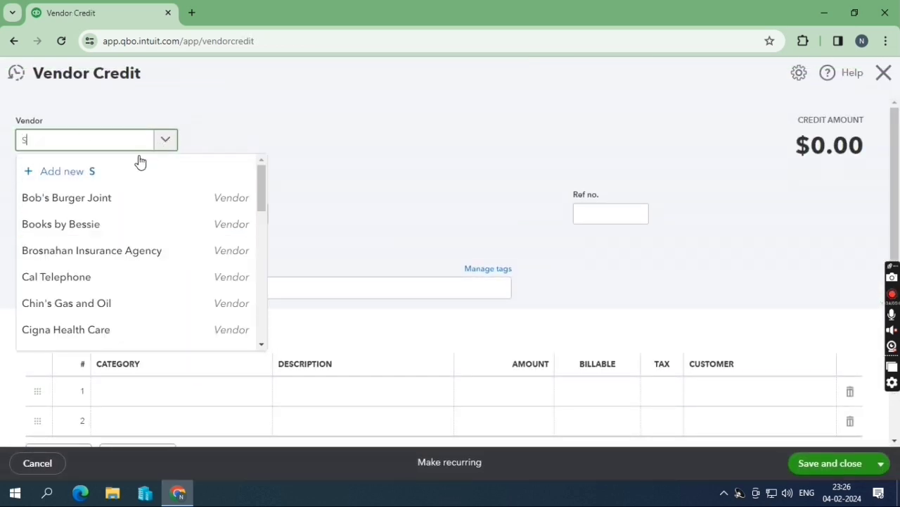
text(UP)
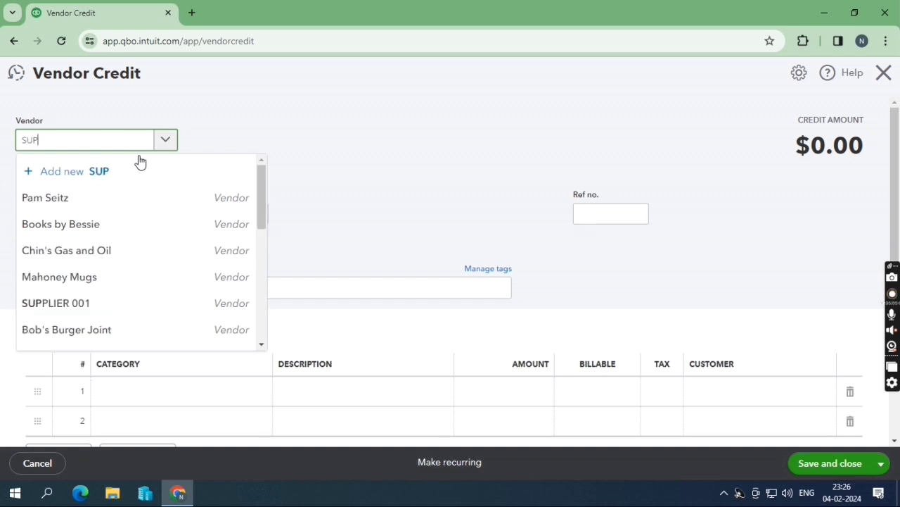
text(PL)
click(79, 206)
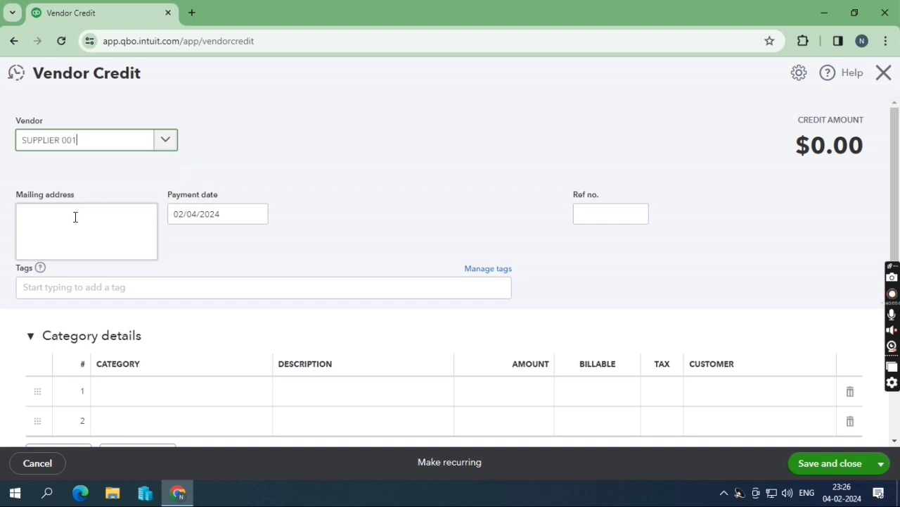
Fill in the vendor credit's first category line with category Purchases, description PURCHASE RETURN and amount 35, then save and close it.
scroll(105, 253, down, 2)
click(157, 257)
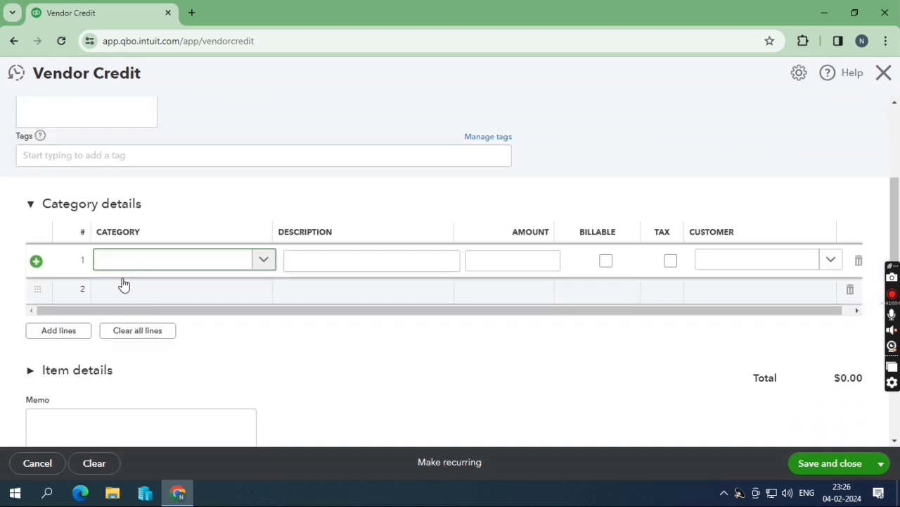
text(PUR)
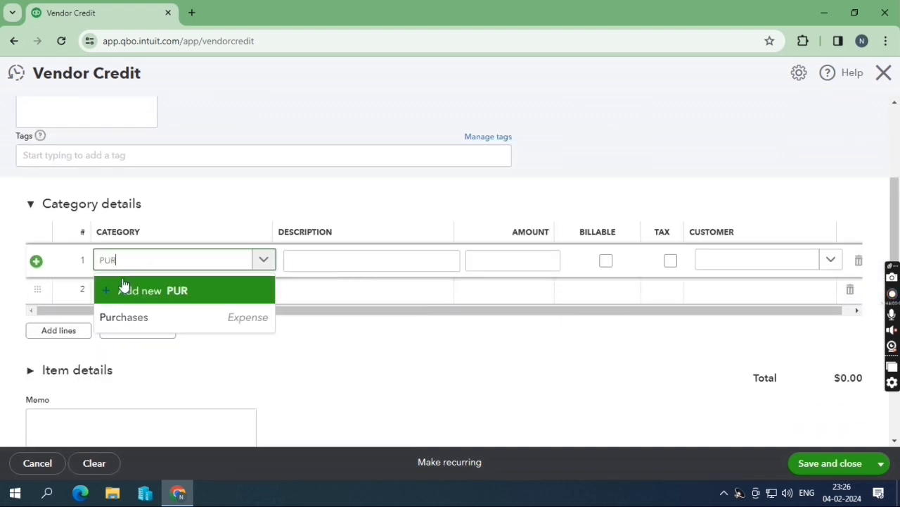
key(Tab)
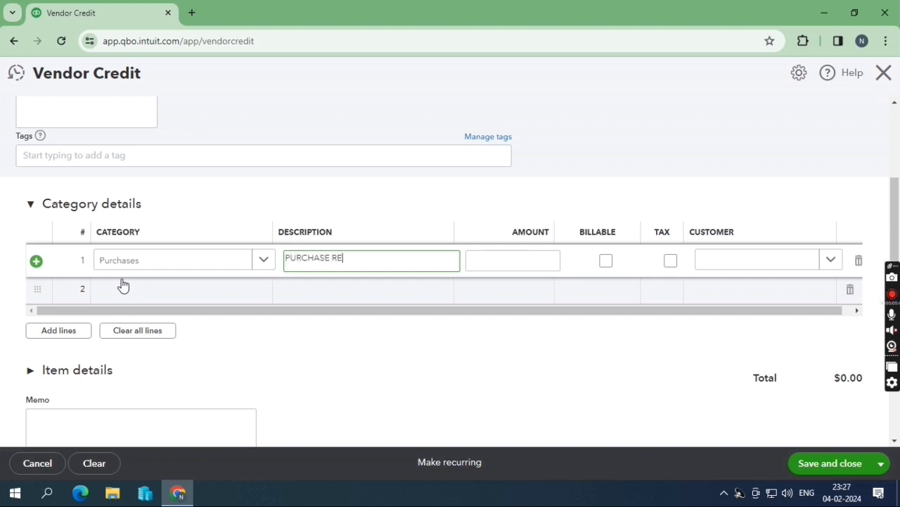
text(PURCHASE RETURN)
key(Tab)
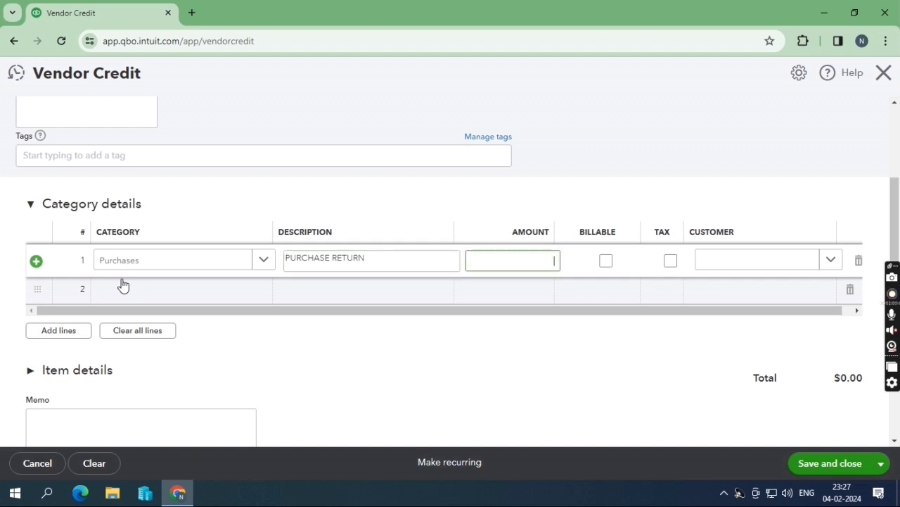
text(35)
key(Tab)
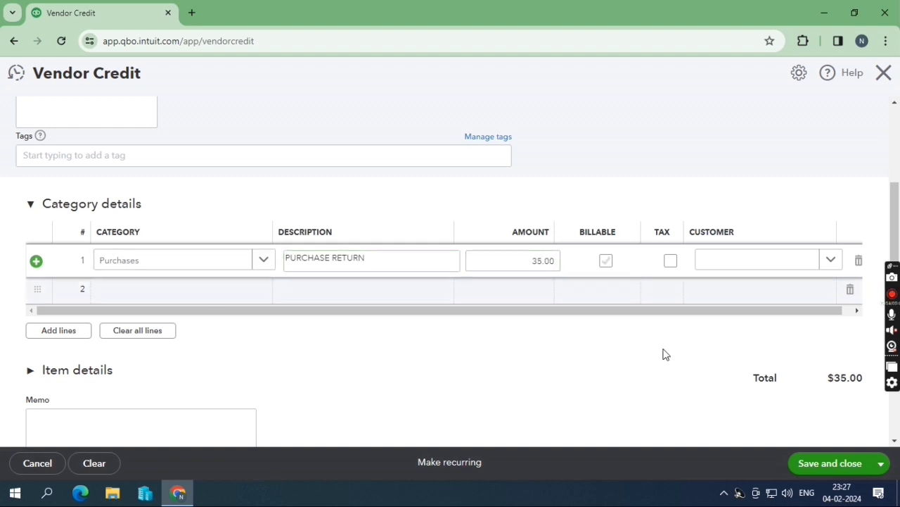
scroll(668, 415, down, 2)
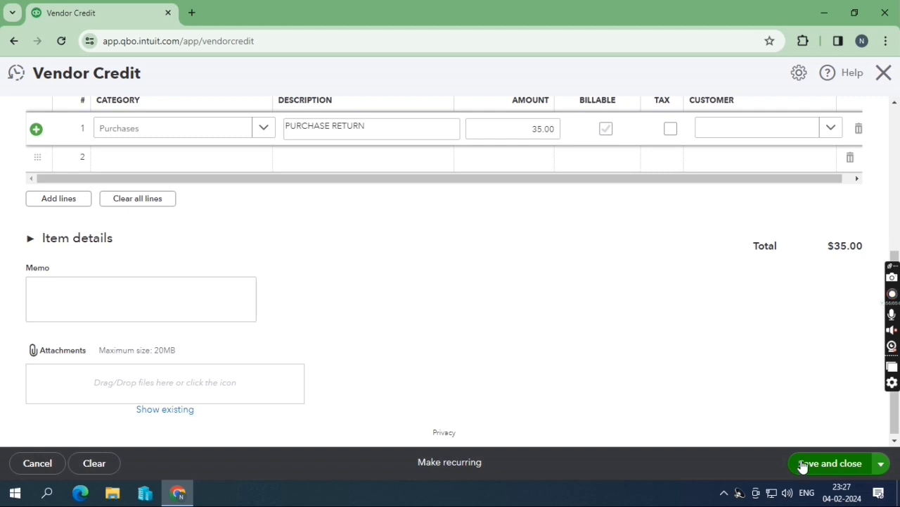
click(803, 465)
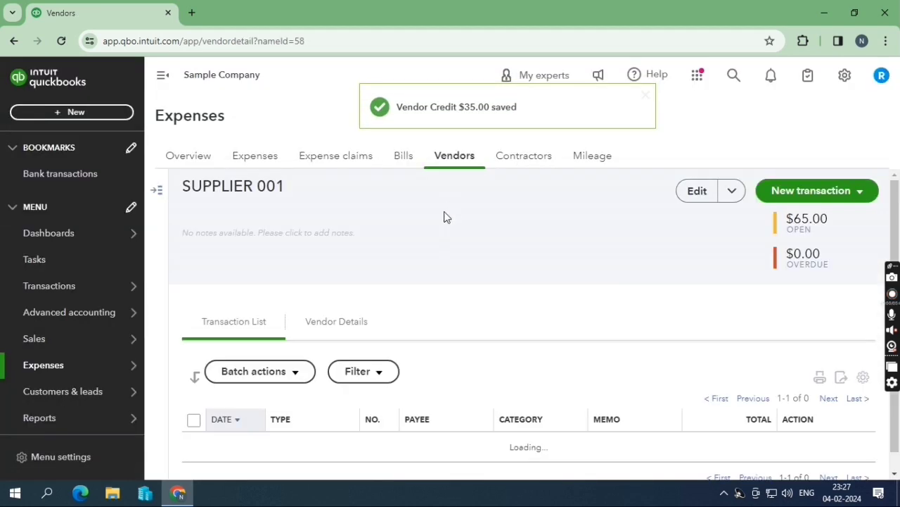
Open the saved vendor credit from SUPPLIER 001's transaction list, review its details and close it without changes.
scroll(443, 215, down, 2)
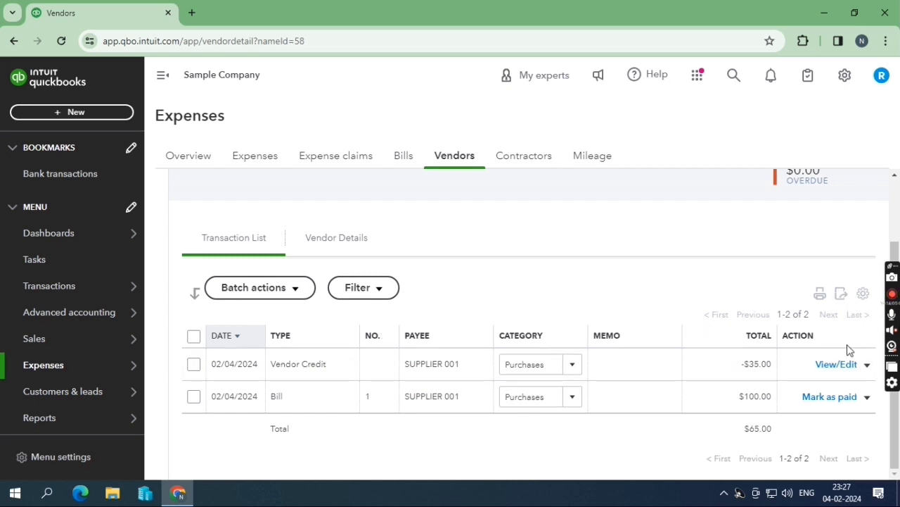
click(837, 364)
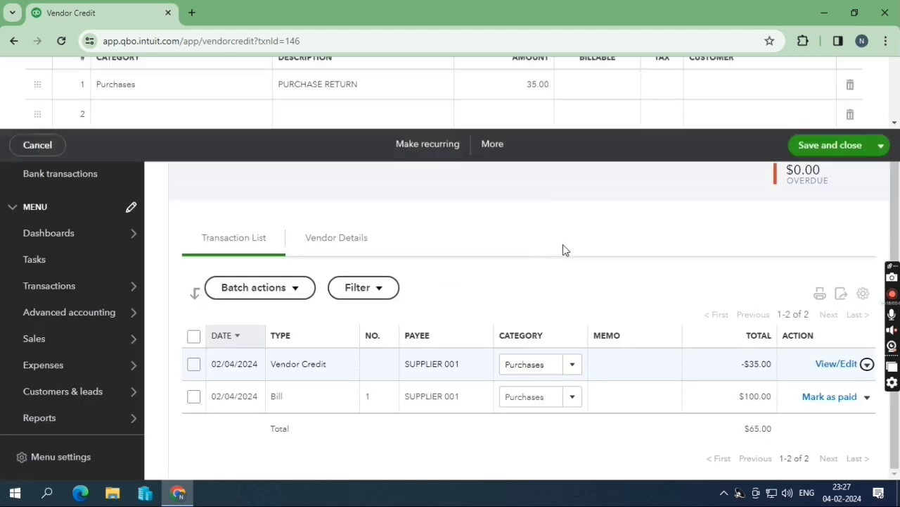
scroll(587, 239, down, 3)
scroll(632, 248, down, 1)
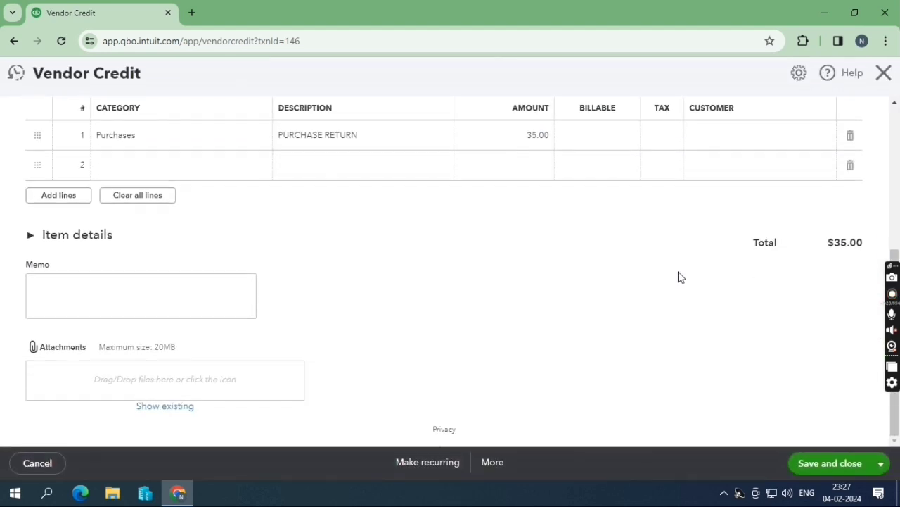
scroll(677, 275, up, 4)
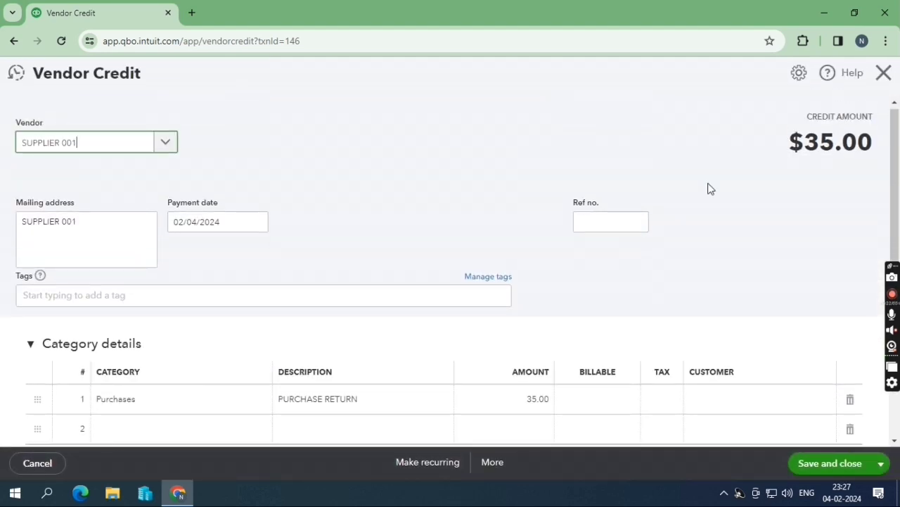
scroll(764, 164, down, 2)
click(884, 73)
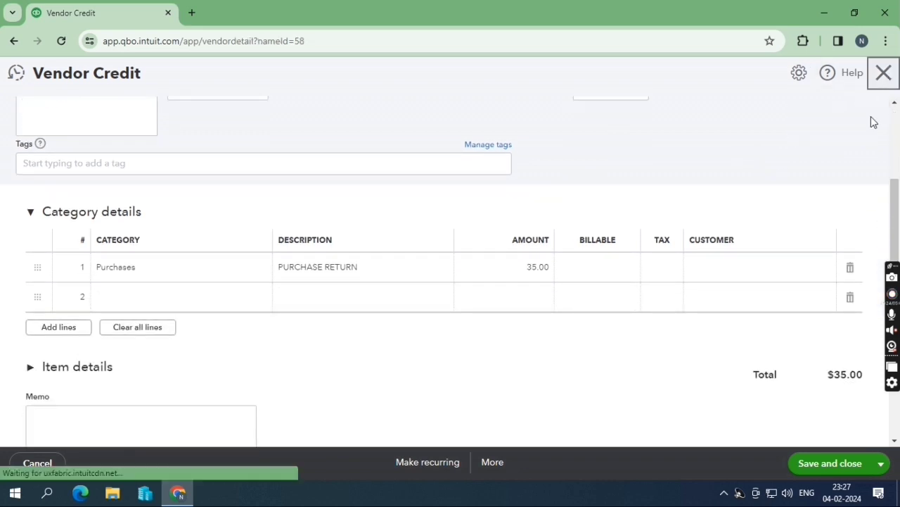
scroll(406, 285, down, 1)
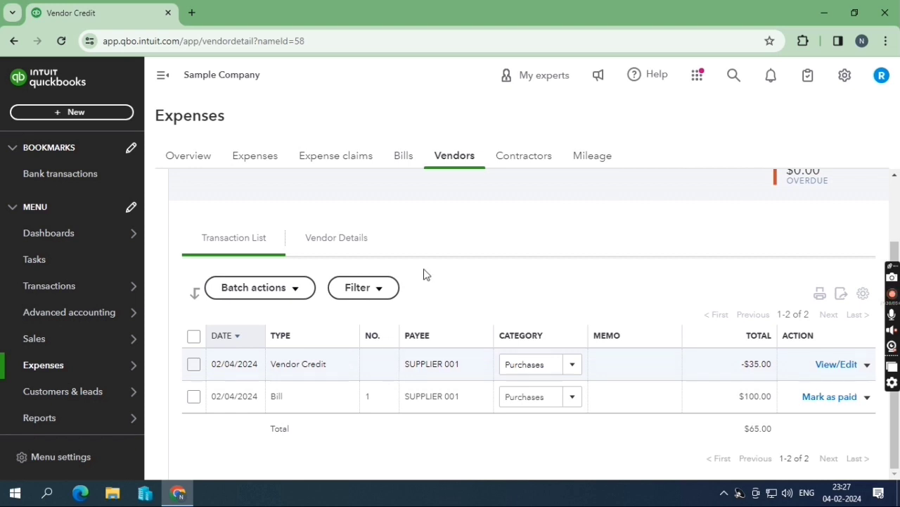
Go to the list of standard reports.
mouse_move(108, 363)
scroll(105, 363, down, 3)
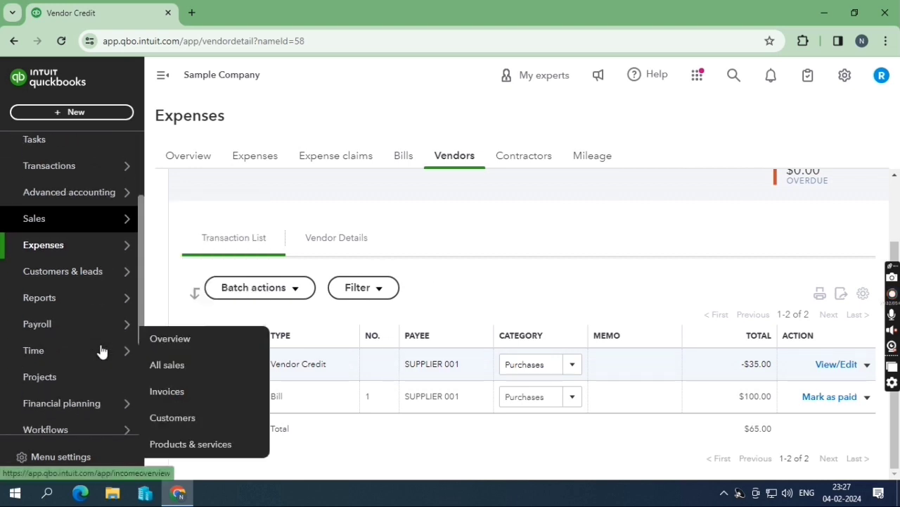
mouse_move(116, 300)
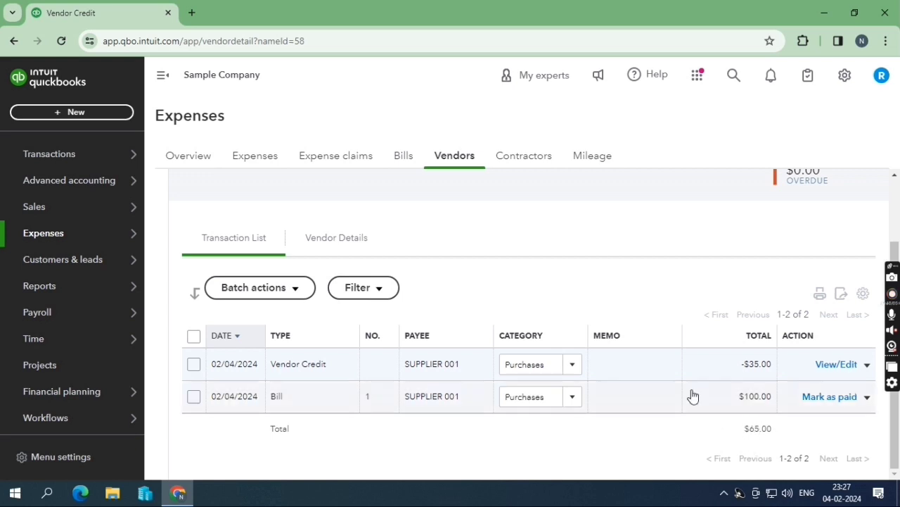
mouse_move(74, 352)
mouse_move(80, 292)
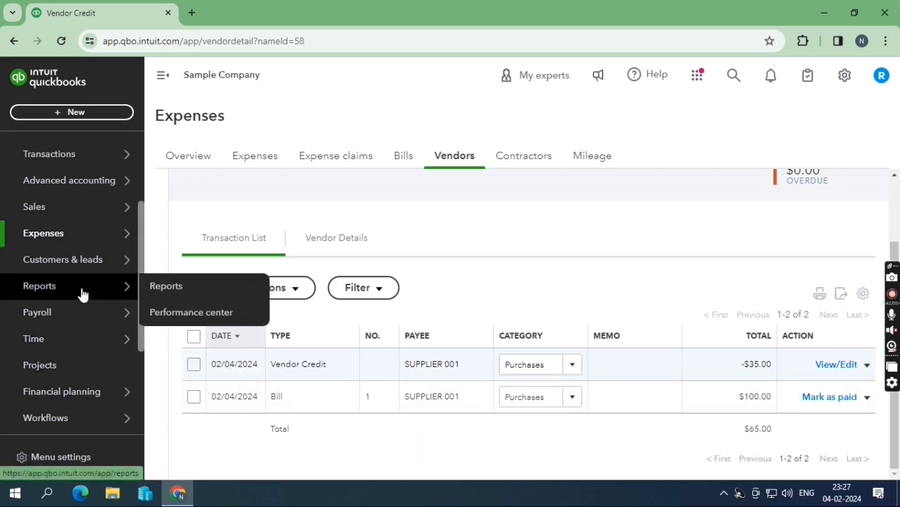
click(169, 287)
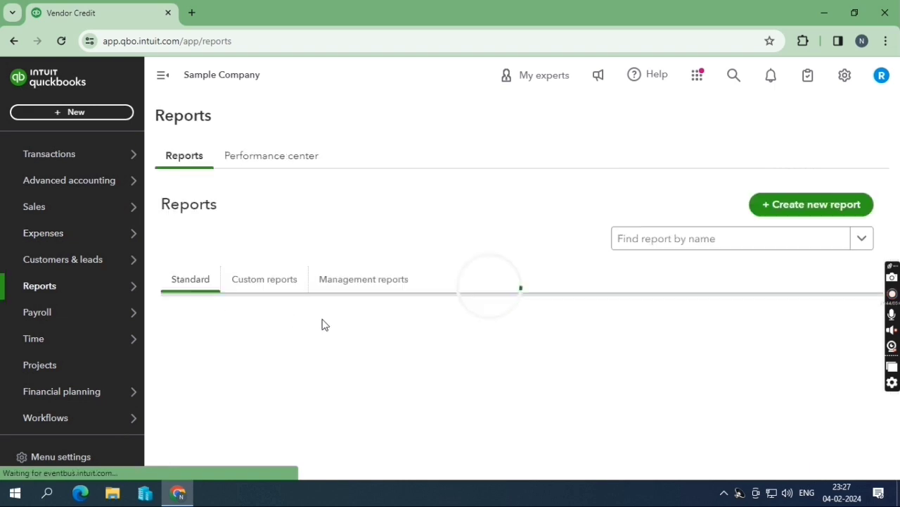
Find the Accounts payable aging detail report among the What you owe reports and open it.
scroll(315, 338, down, 4)
scroll(337, 377, up, 4)
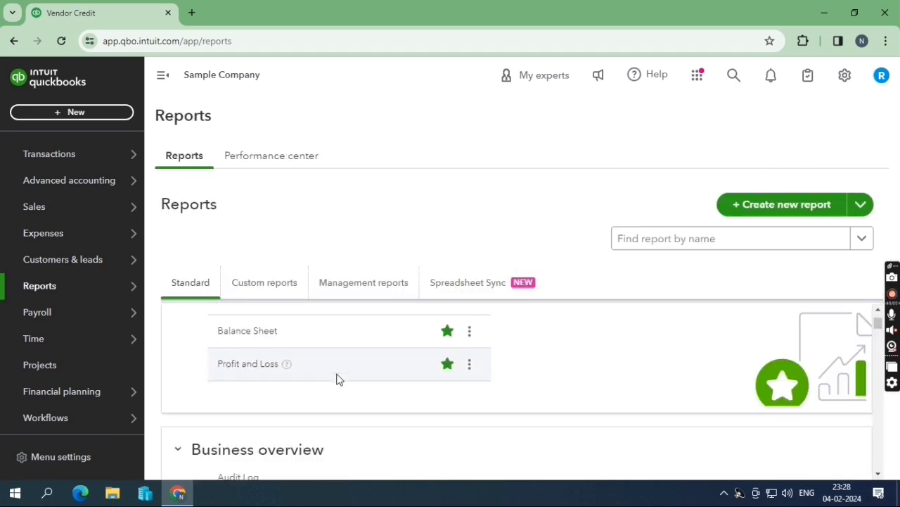
scroll(337, 377, down, 5)
scroll(334, 378, down, 10)
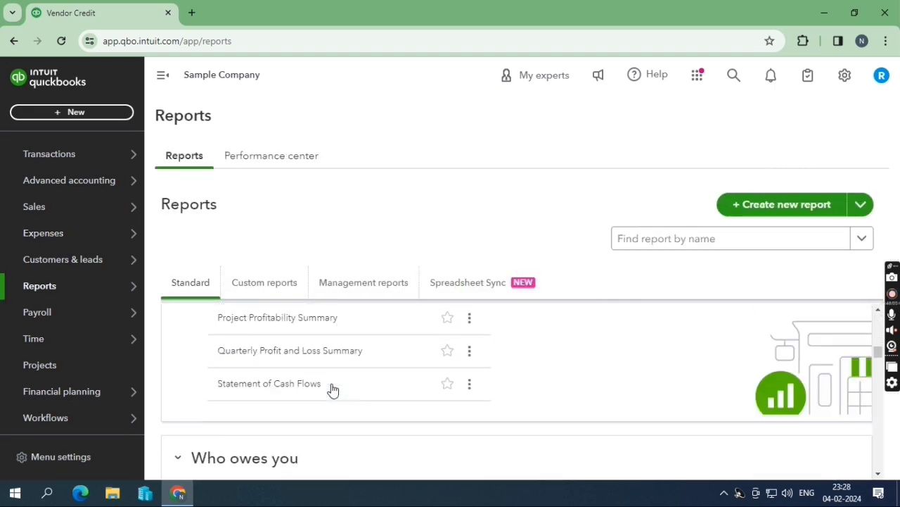
scroll(347, 396, down, 8)
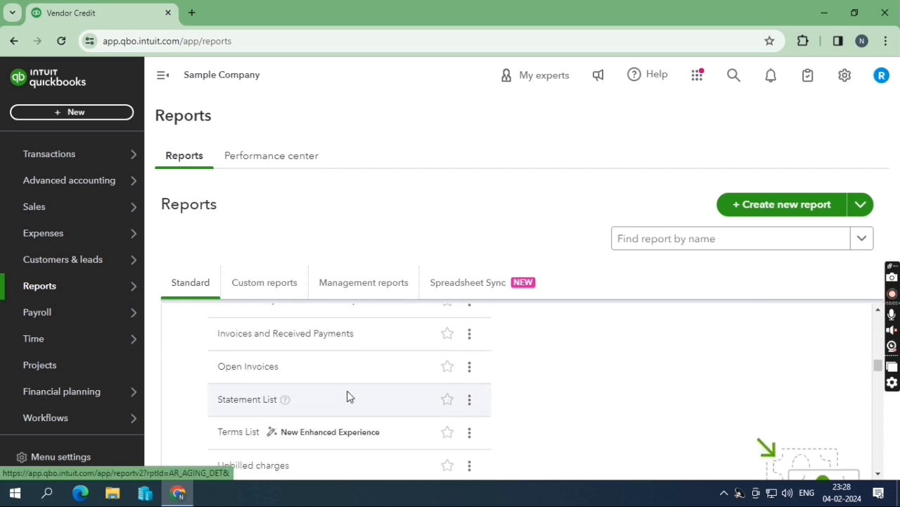
scroll(347, 397, down, 10)
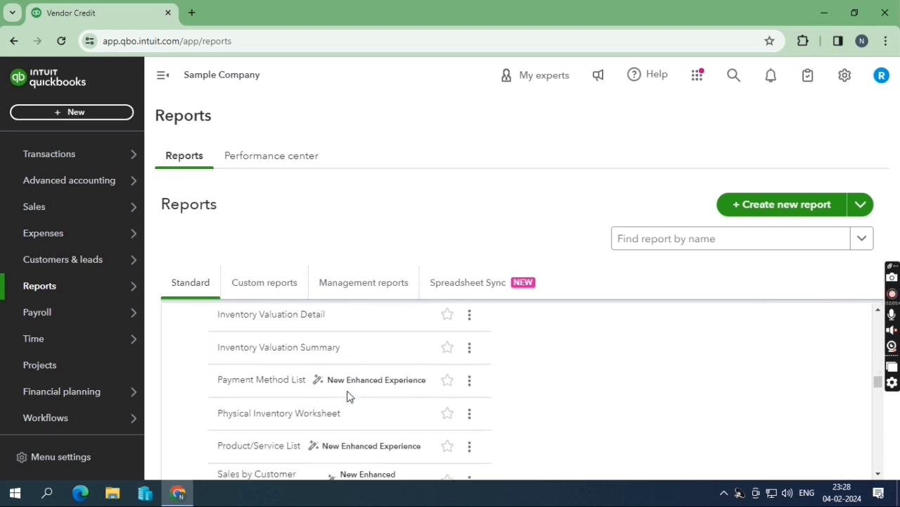
scroll(347, 396, down, 4)
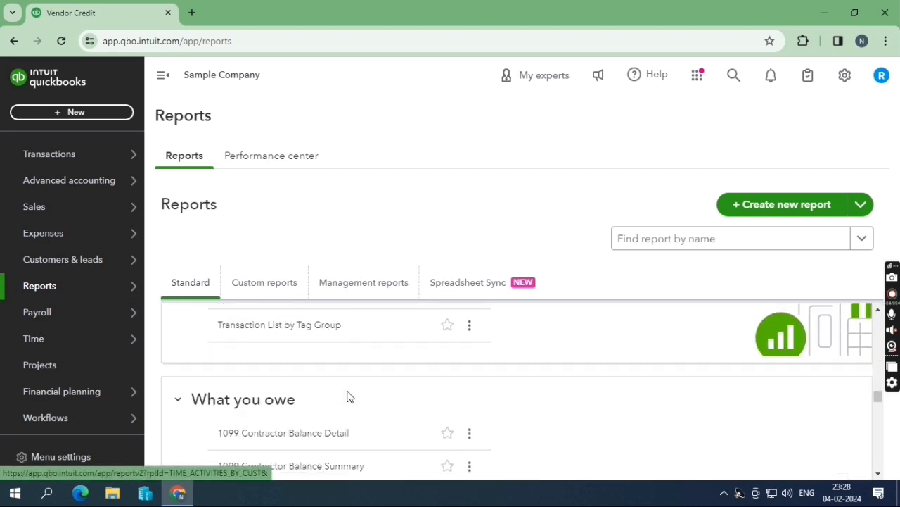
scroll(348, 397, up, 3)
scroll(348, 398, down, 3)
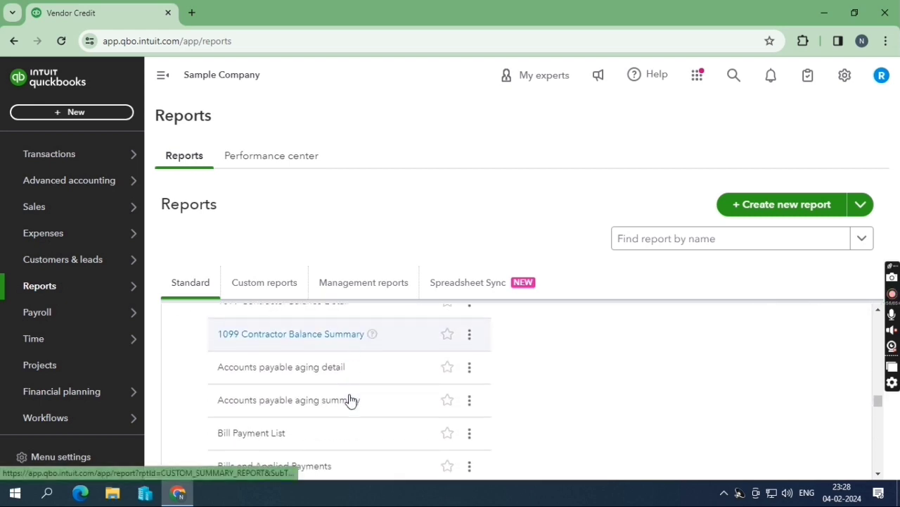
click(297, 378)
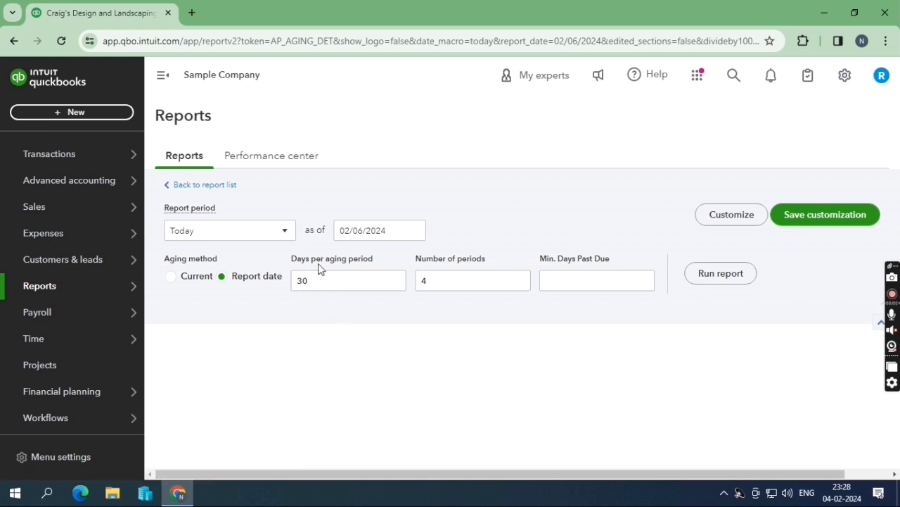
Examine SUPPLIER 001's bill and vendor credit in the A/P Aging Detail report, including their amounts and open balances.
scroll(443, 329, down, 2)
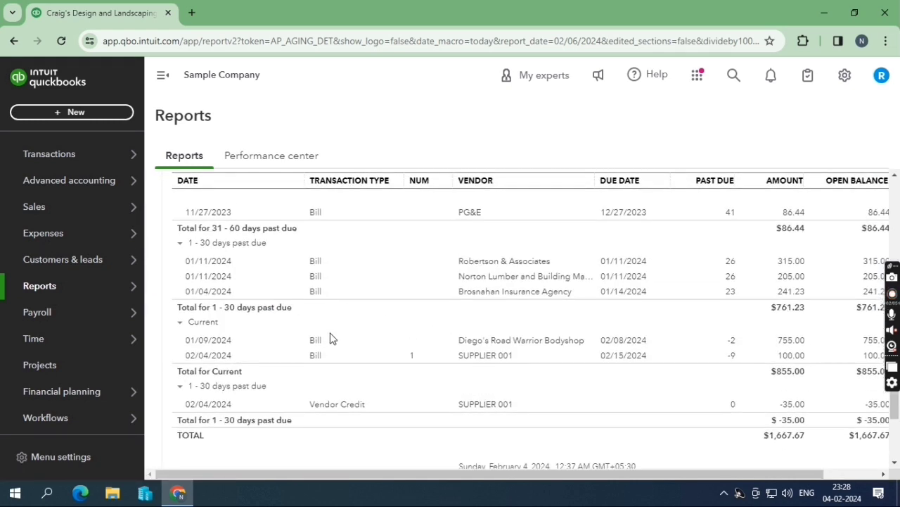
scroll(334, 345, up, 2)
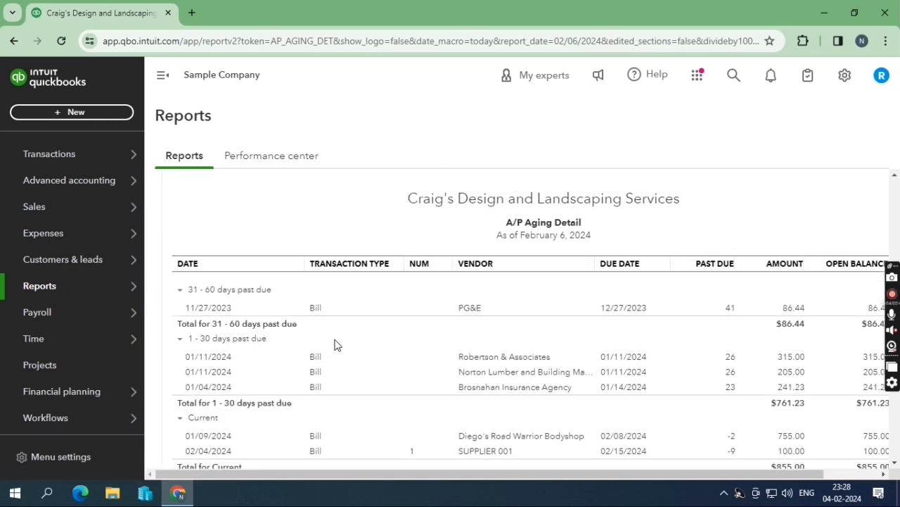
scroll(335, 331, up, 2)
scroll(335, 331, down, 2)
scroll(513, 345, down, 3)
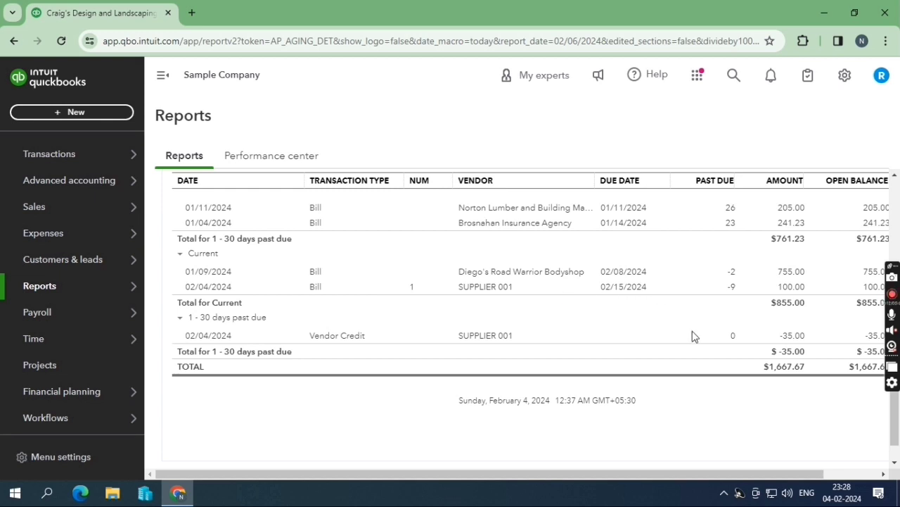
drag(562, 474, 635, 460)
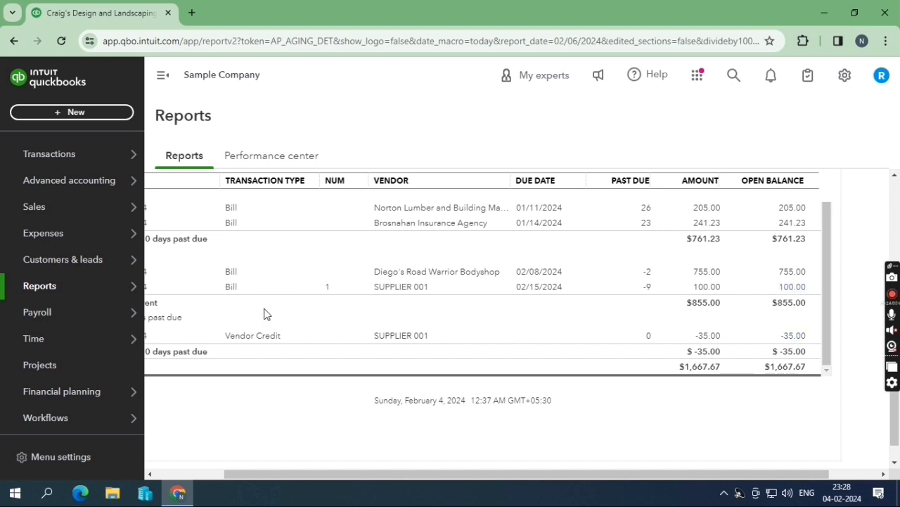
Open SUPPLIER 001's record from the vendor list and start marking its bill as paid.
mouse_move(103, 245)
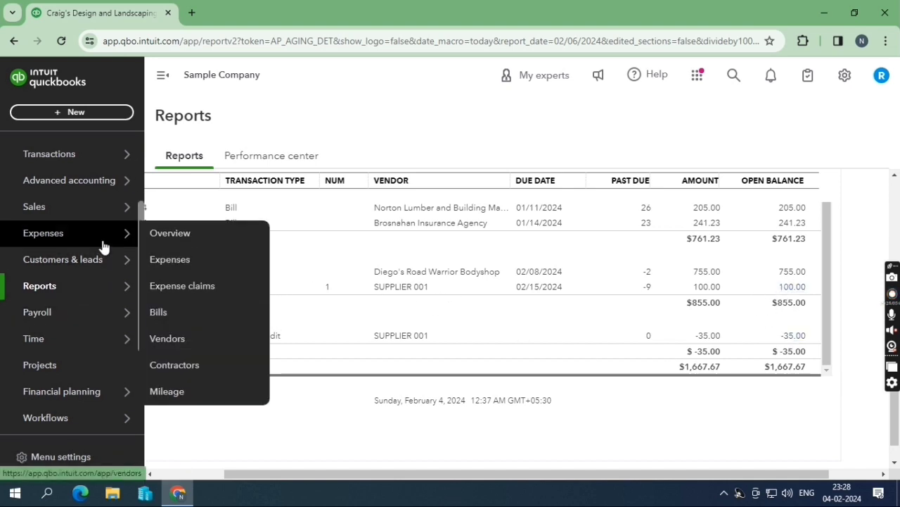
click(185, 343)
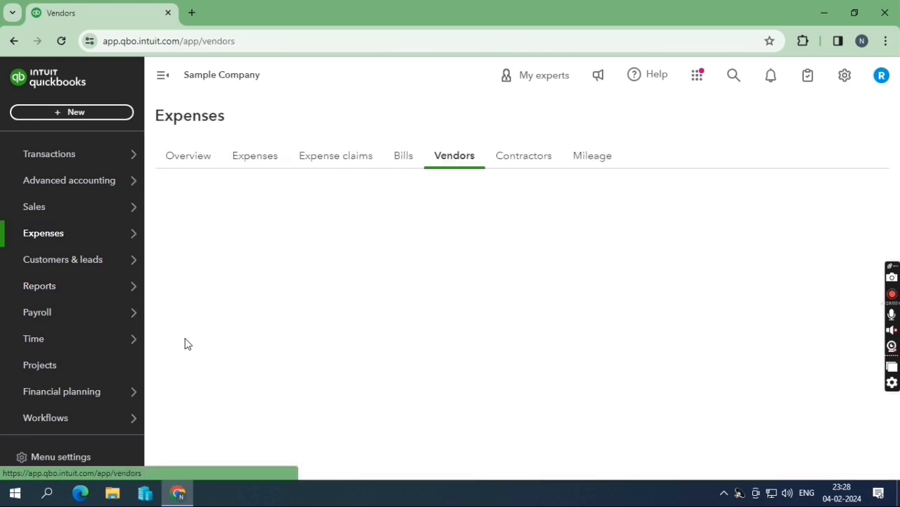
scroll(281, 317, down, 15)
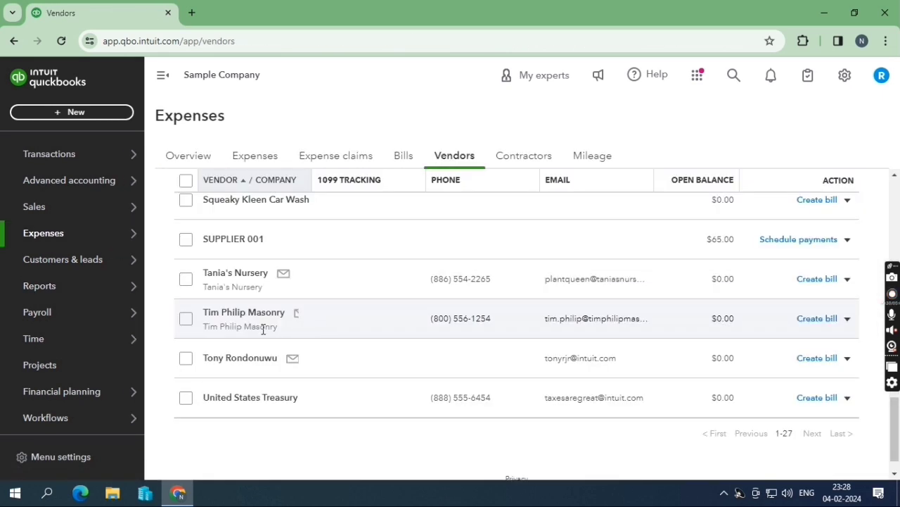
scroll(368, 375, up, 2)
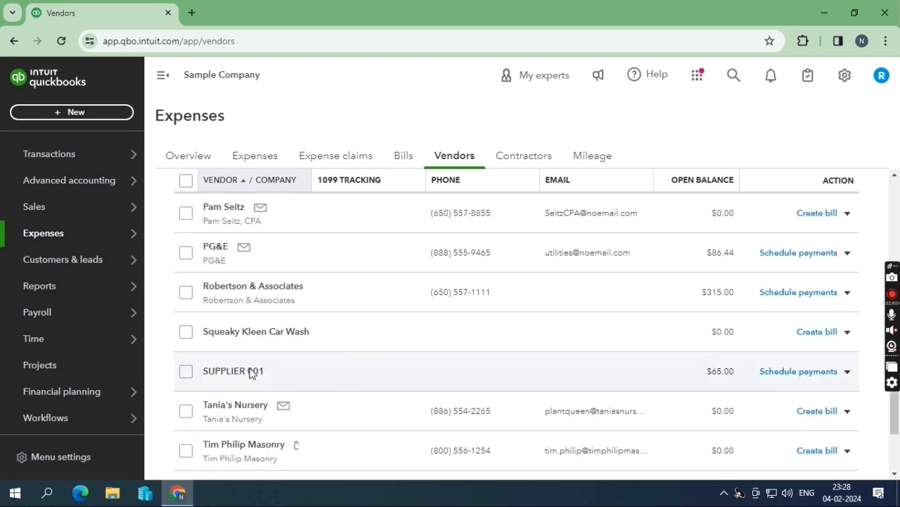
click(247, 373)
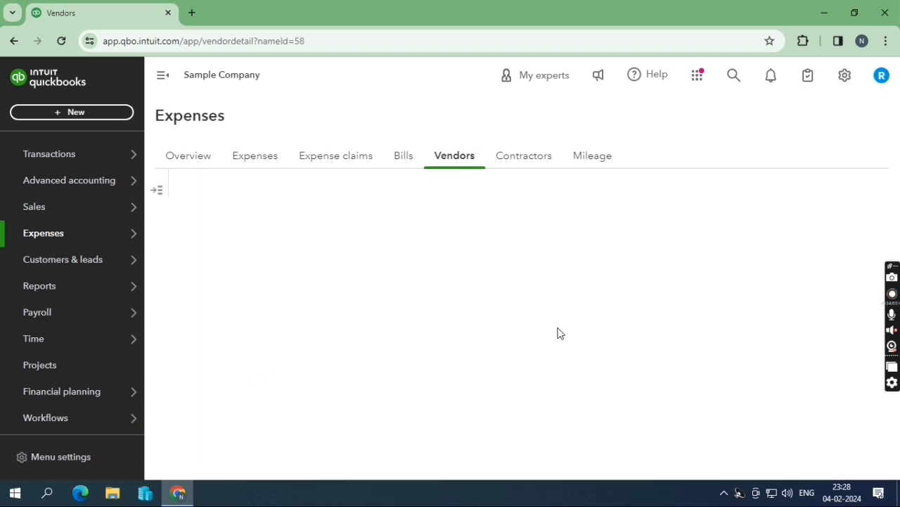
scroll(713, 382, down, 1)
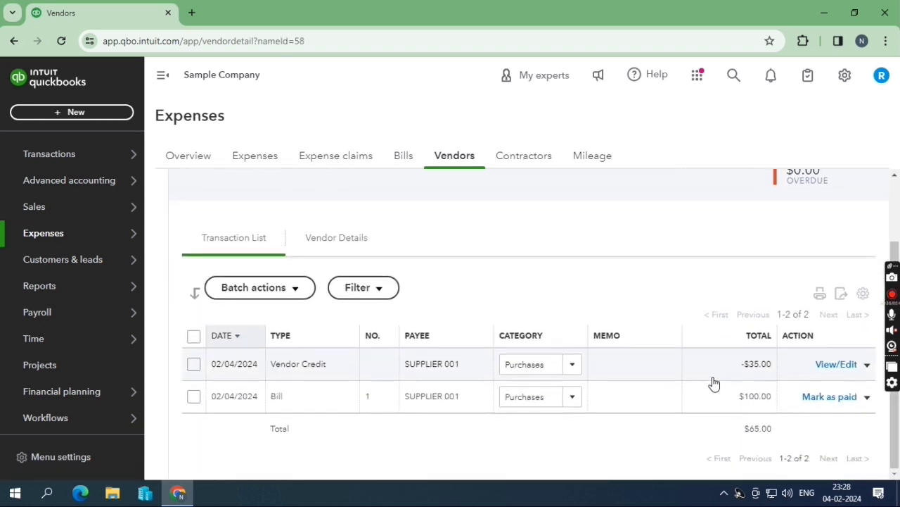
click(829, 397)
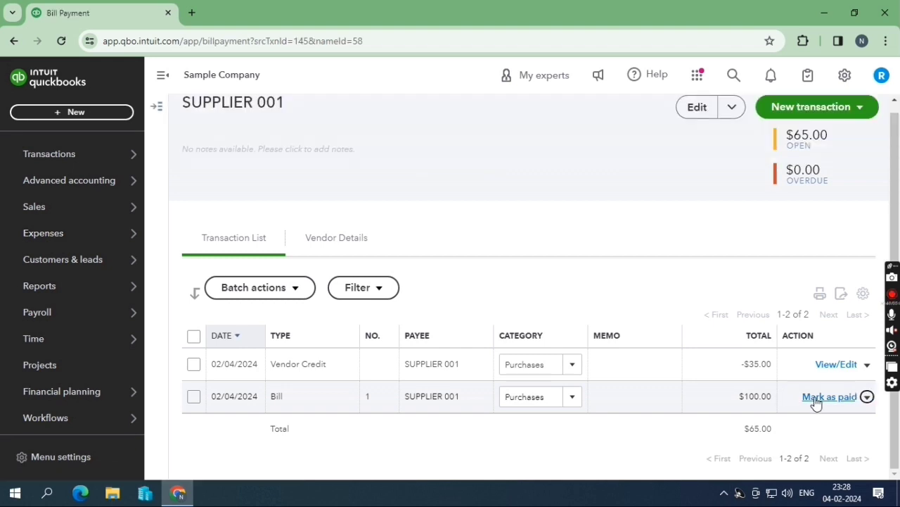
Set the payment for SUPPLIER 001's Bill # 1 to 35.00, leaving the 35.00 vendor credit applied.
scroll(493, 274, down, 5)
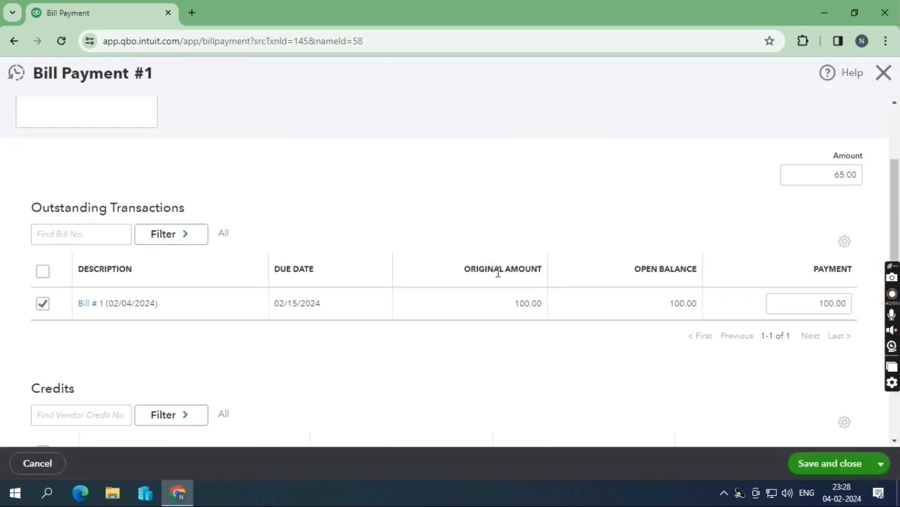
scroll(443, 292, up, 2)
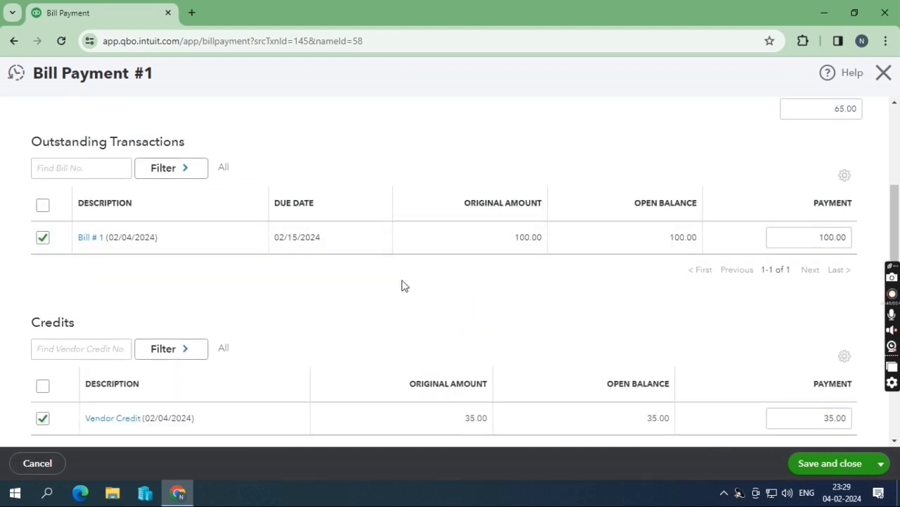
scroll(415, 310, down, 1)
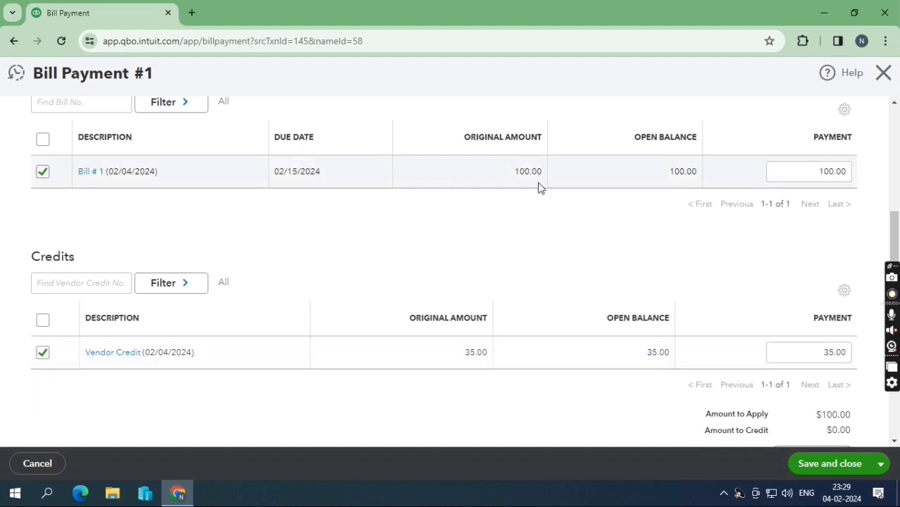
click(814, 172)
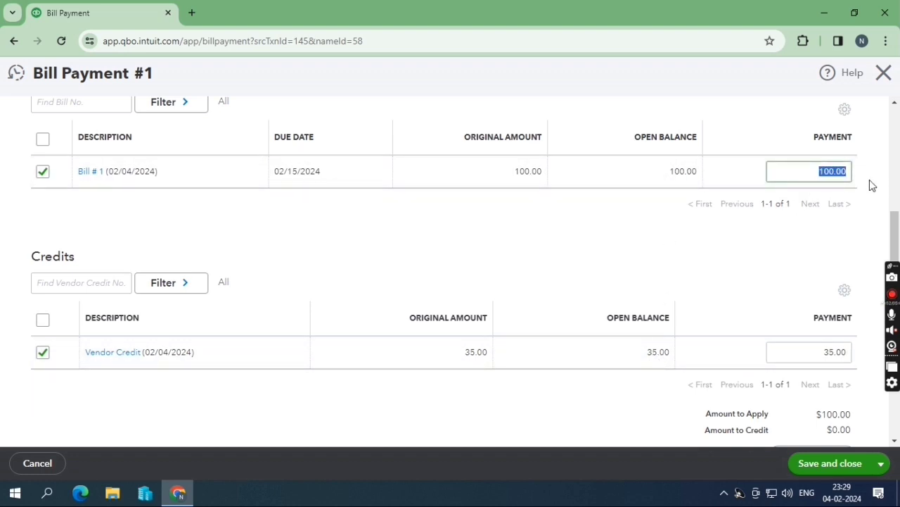
text(35)
click(730, 262)
Review the bill payment's amount, account and applied credit, and save and close it.
scroll(748, 282, up, 2)
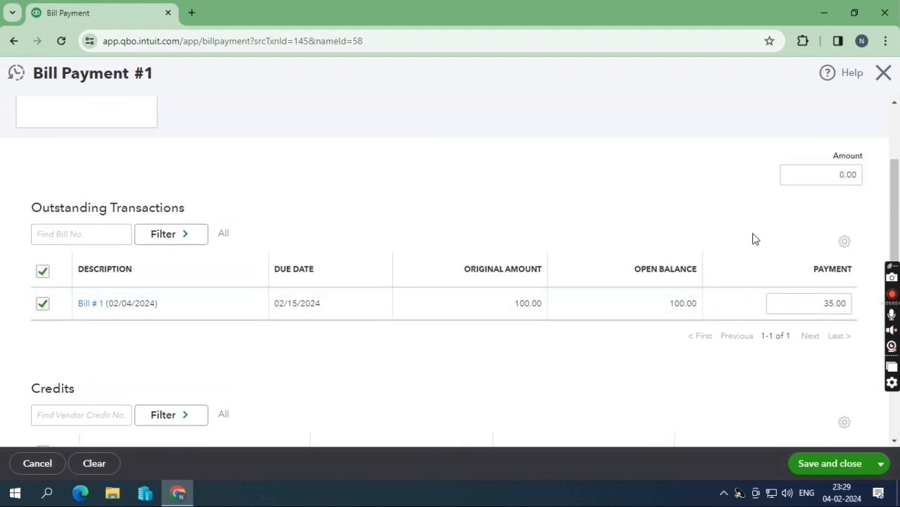
scroll(754, 237, down, 3)
scroll(505, 325, up, 5)
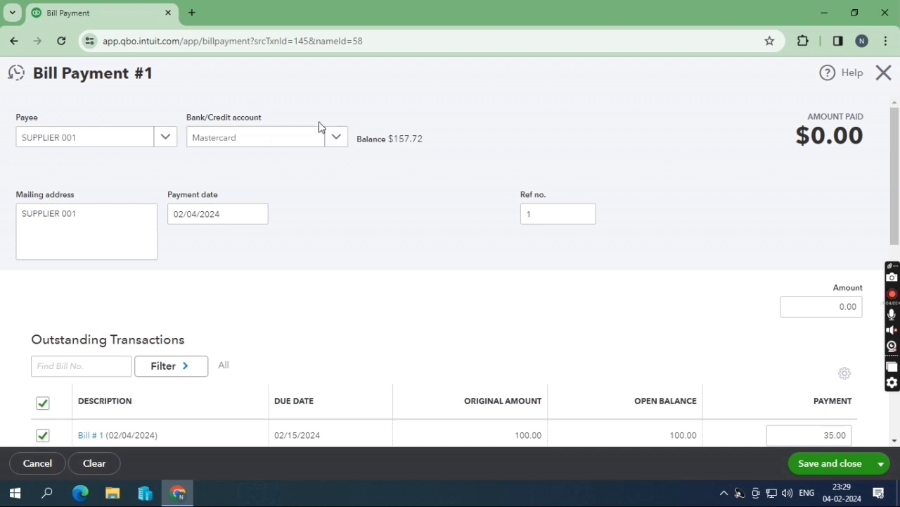
scroll(468, 167, down, 5)
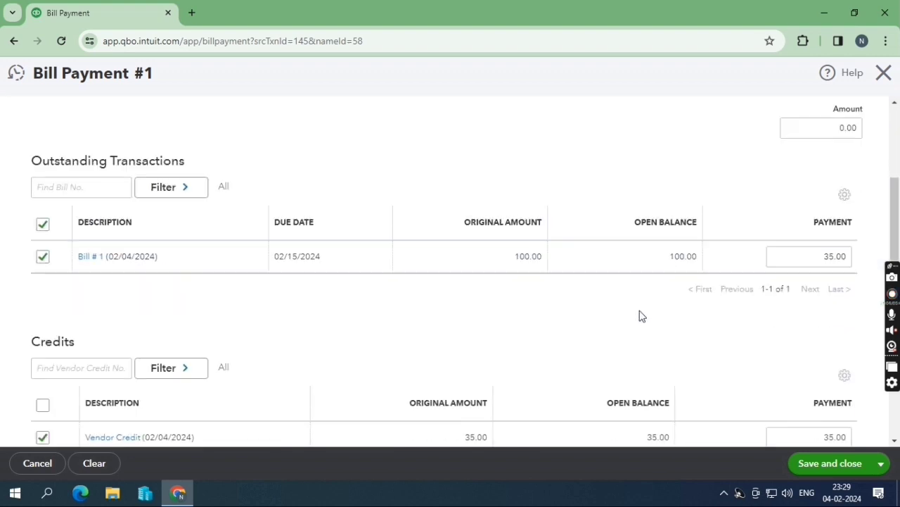
click(813, 456)
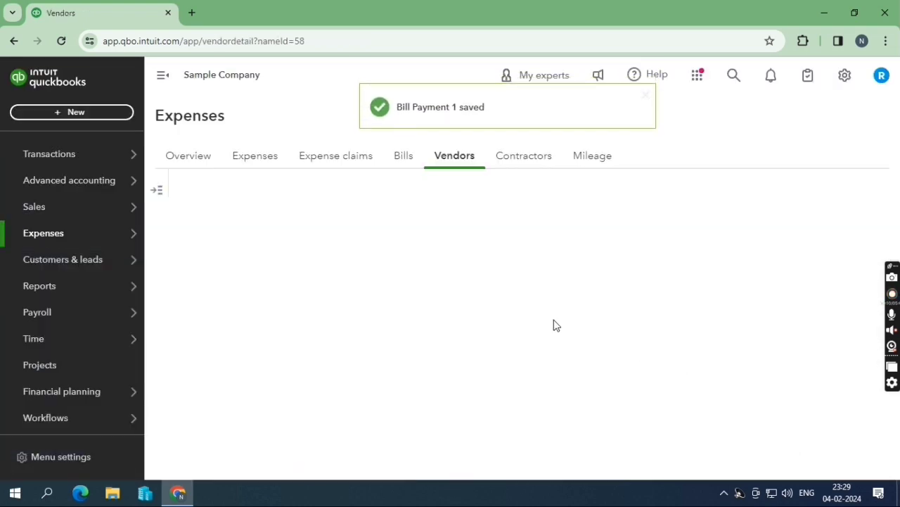
Check the total of SUPPLIER 001's transaction list and go to the list of standard reports.
scroll(623, 313, down, 3)
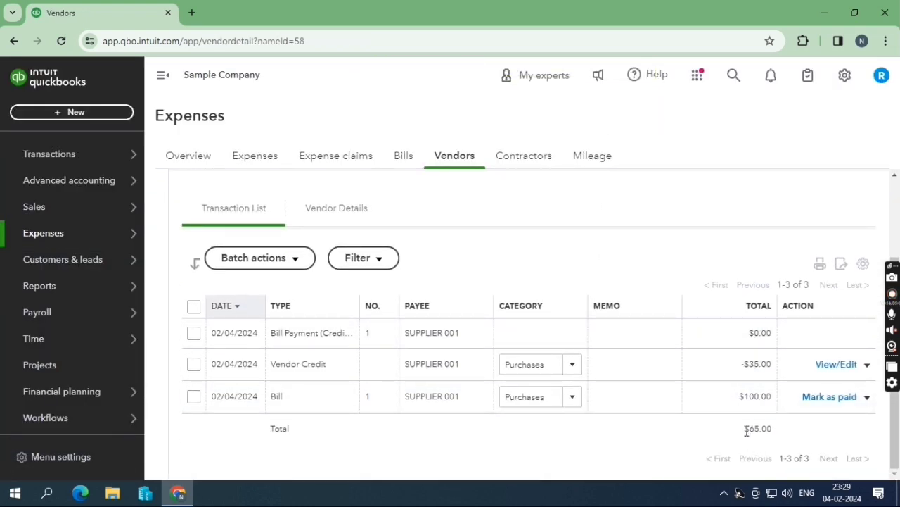
drag(744, 428, 778, 432)
mouse_move(57, 282)
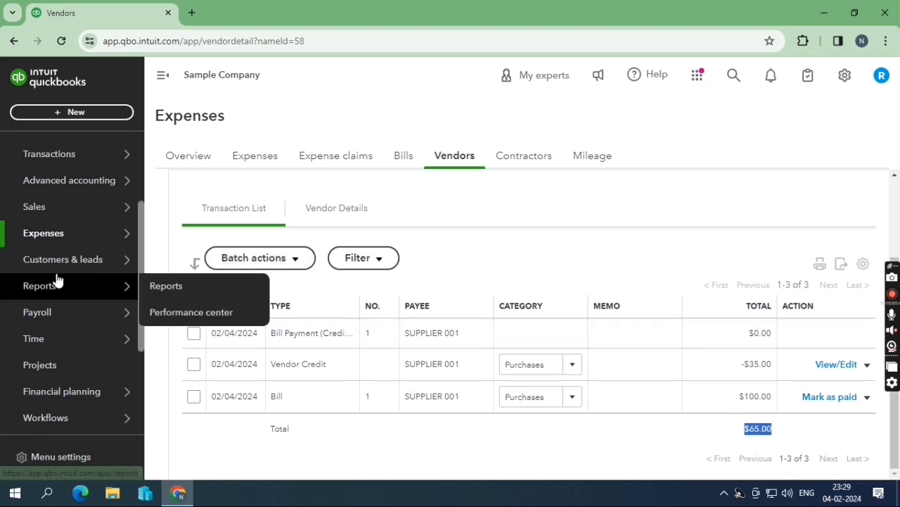
click(169, 288)
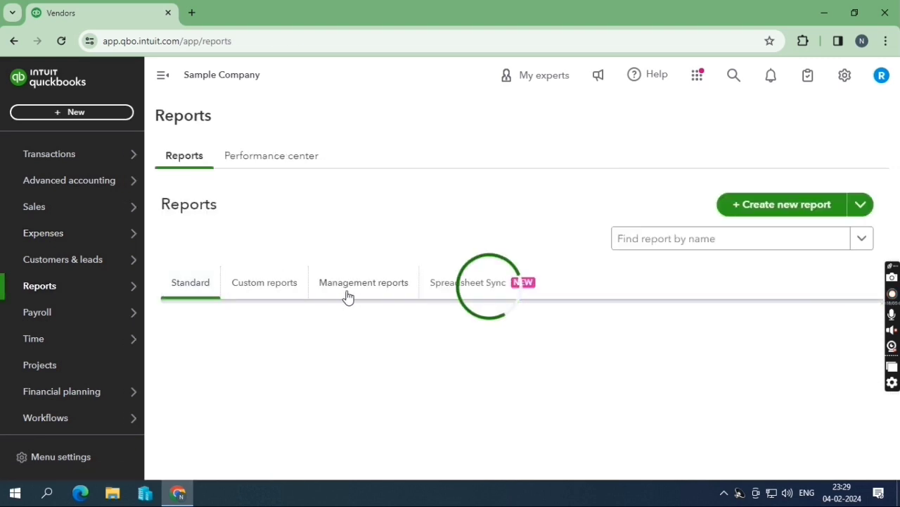
Locate the What you owe section in the standard reports and open the Accounts payable aging detail report.
scroll(355, 311, down, 10)
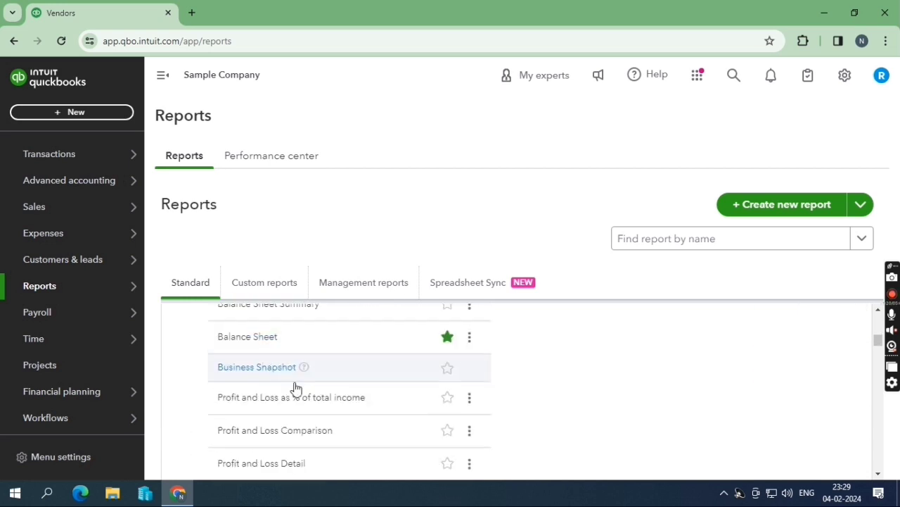
scroll(284, 379, down, 15)
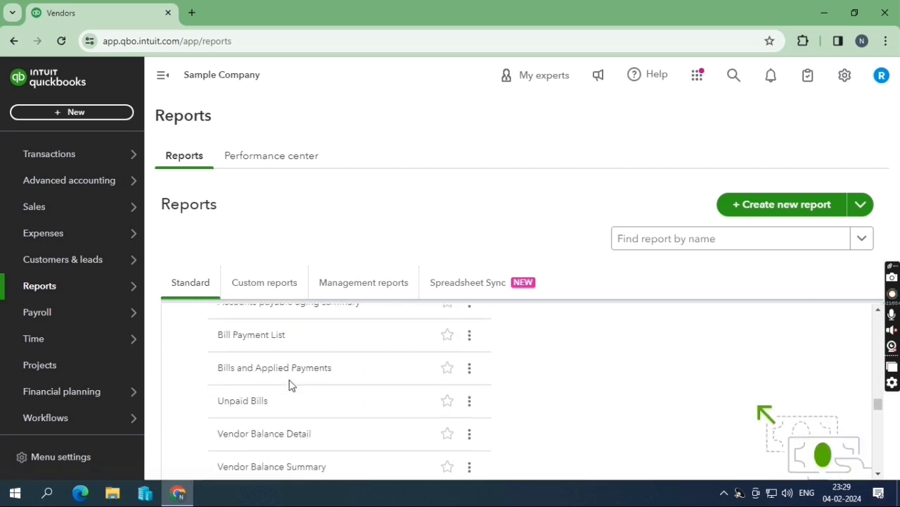
scroll(289, 385, up, 2)
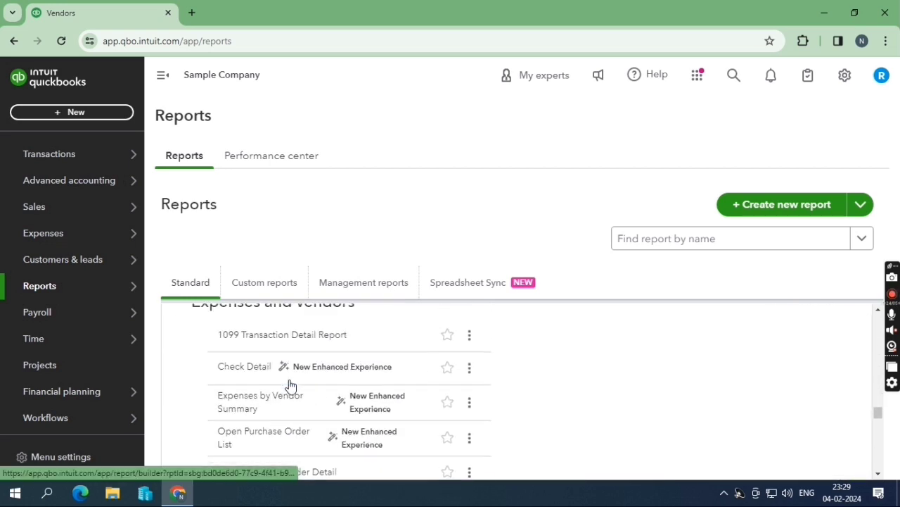
scroll(289, 385, down, 6)
scroll(289, 380, up, 4)
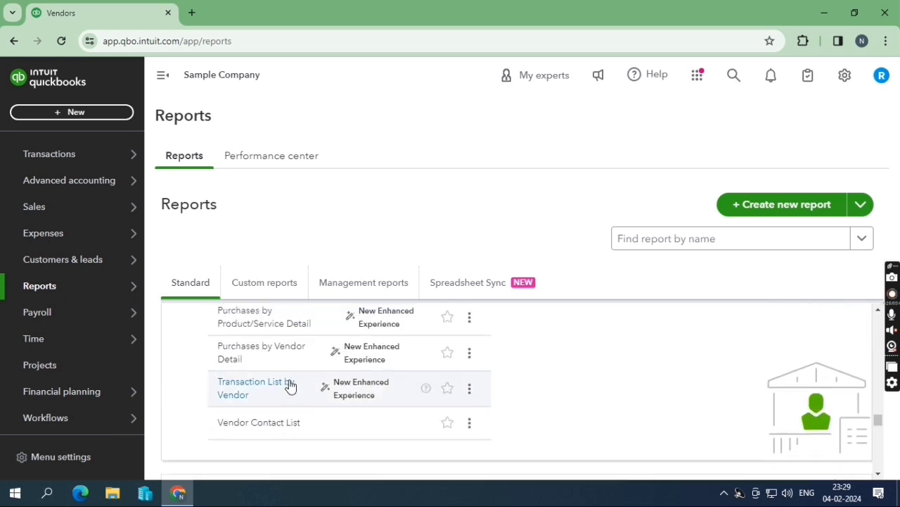
scroll(290, 379, down, 4)
scroll(291, 385, down, 10)
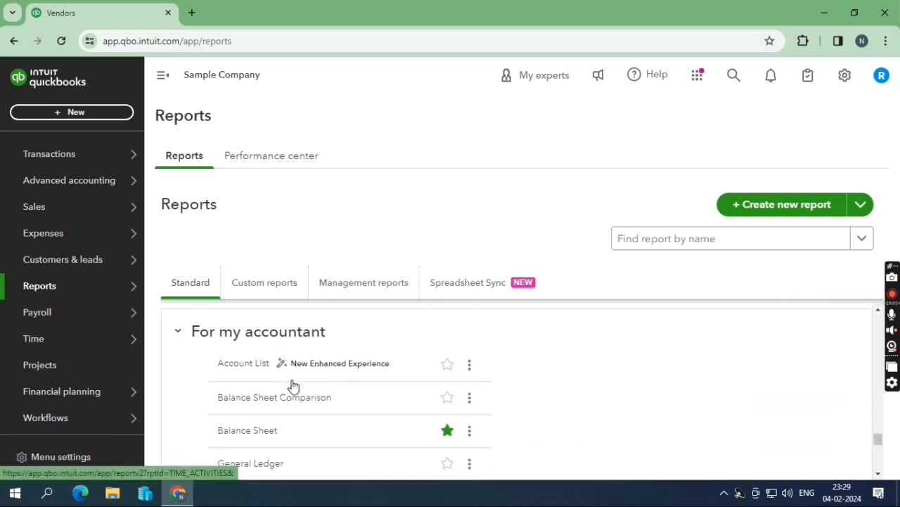
scroll(294, 387, down, 10)
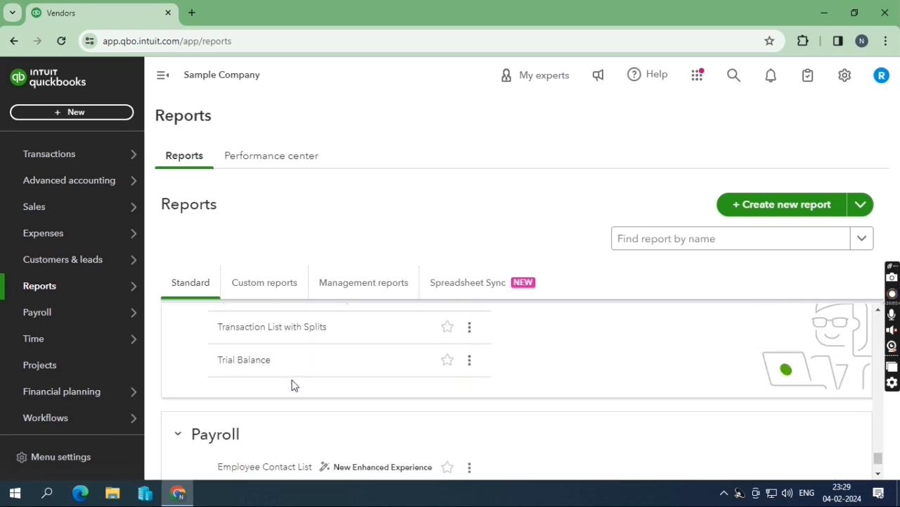
scroll(293, 386, up, 10)
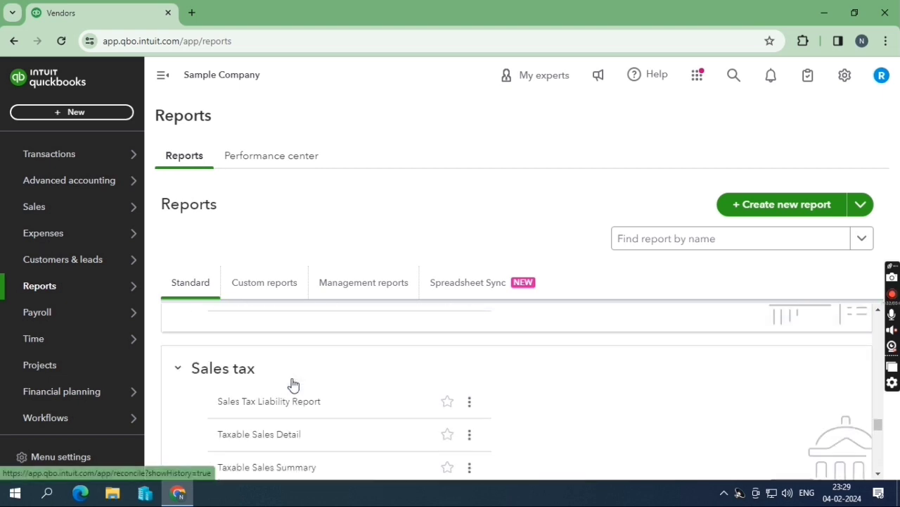
scroll(293, 385, up, 5)
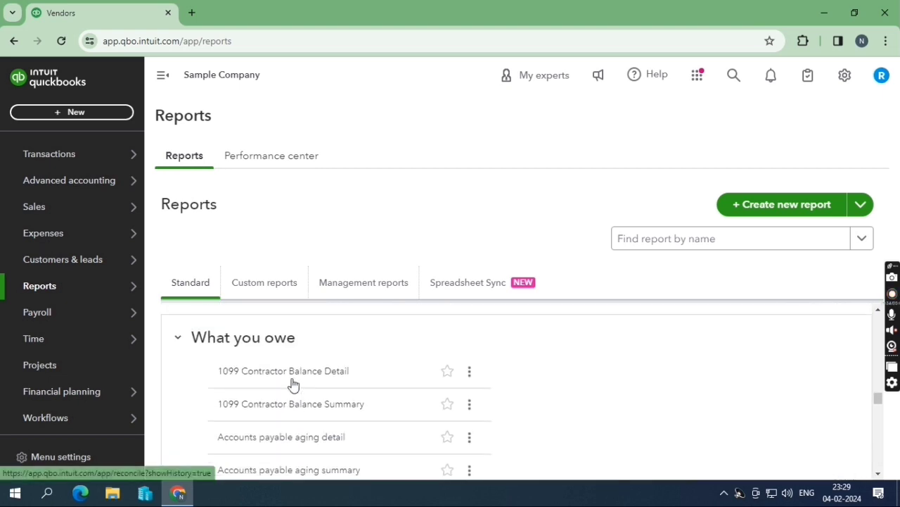
scroll(304, 416, down, 1)
scroll(304, 416, down, 1)
click(314, 378)
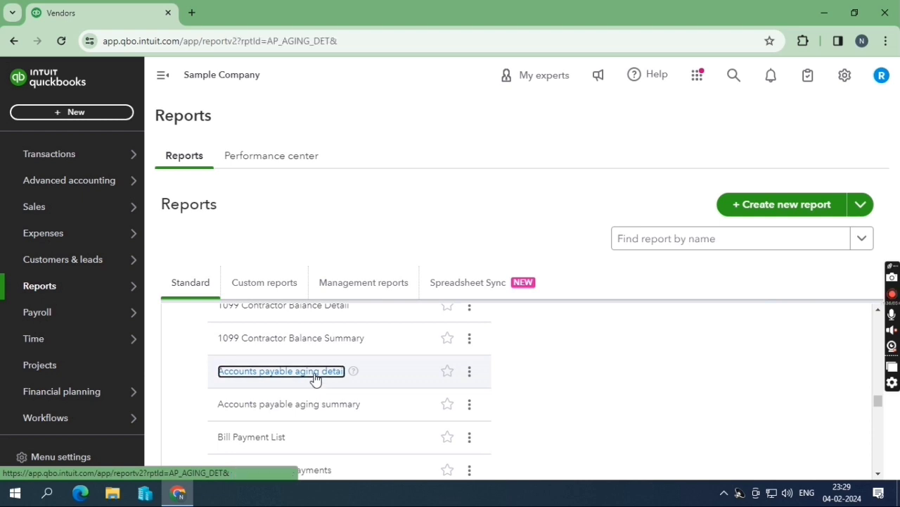
Examine the amount and open balance of SUPPLIER 001's bill in the A/P Aging Detail report.
scroll(380, 331, down, 3)
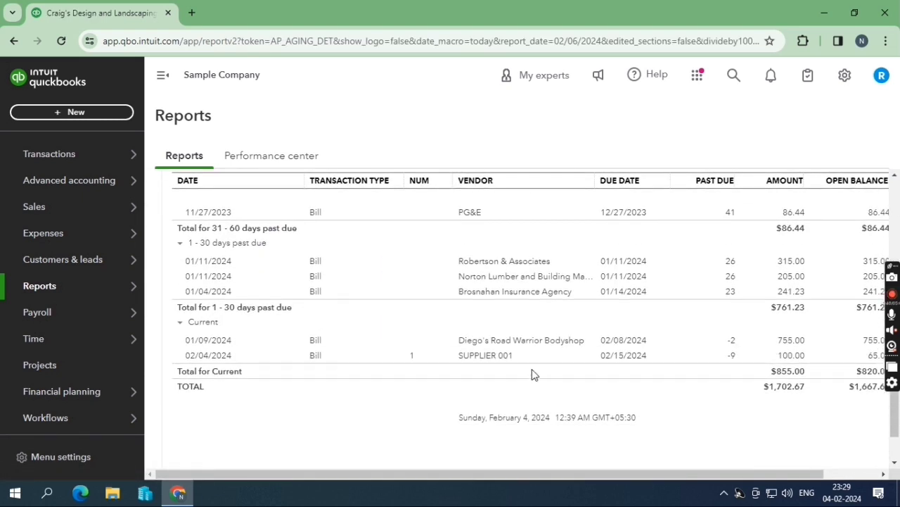
drag(542, 475, 651, 470)
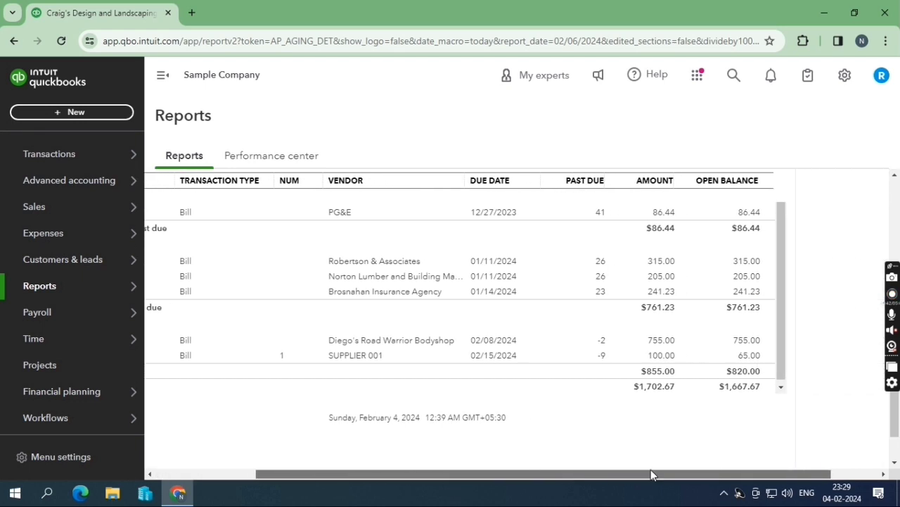